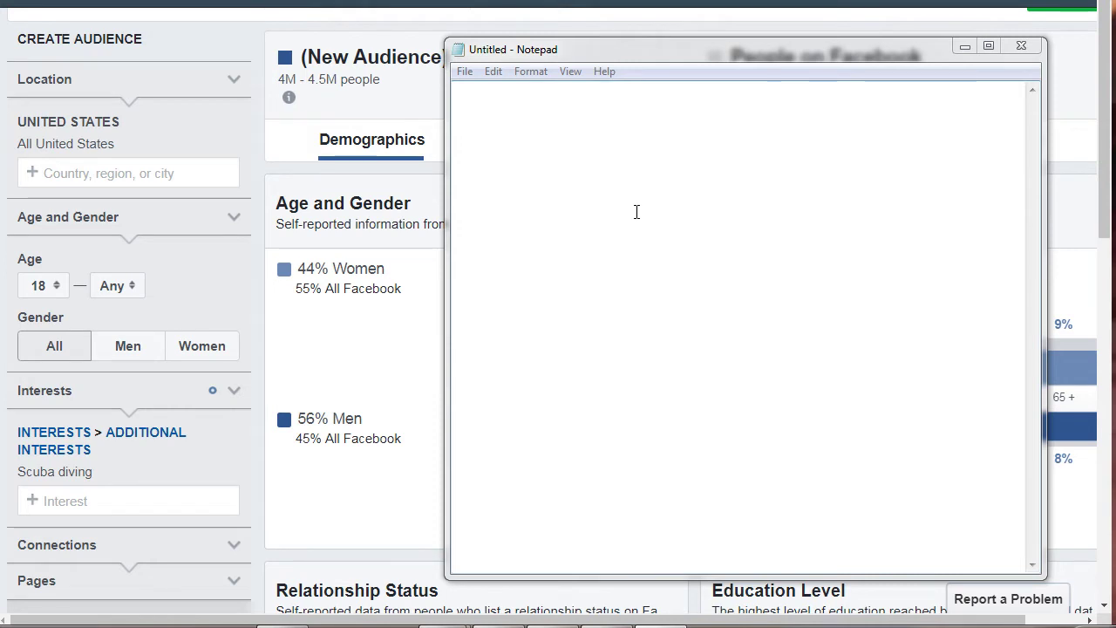
- Move the empty Notepad window off the audience page and examine the 25–34 bars in the Age and Gender chart
{"action": "left_click_drag", "start_coordinate": [643, 53], "coordinate": [574, 43]}
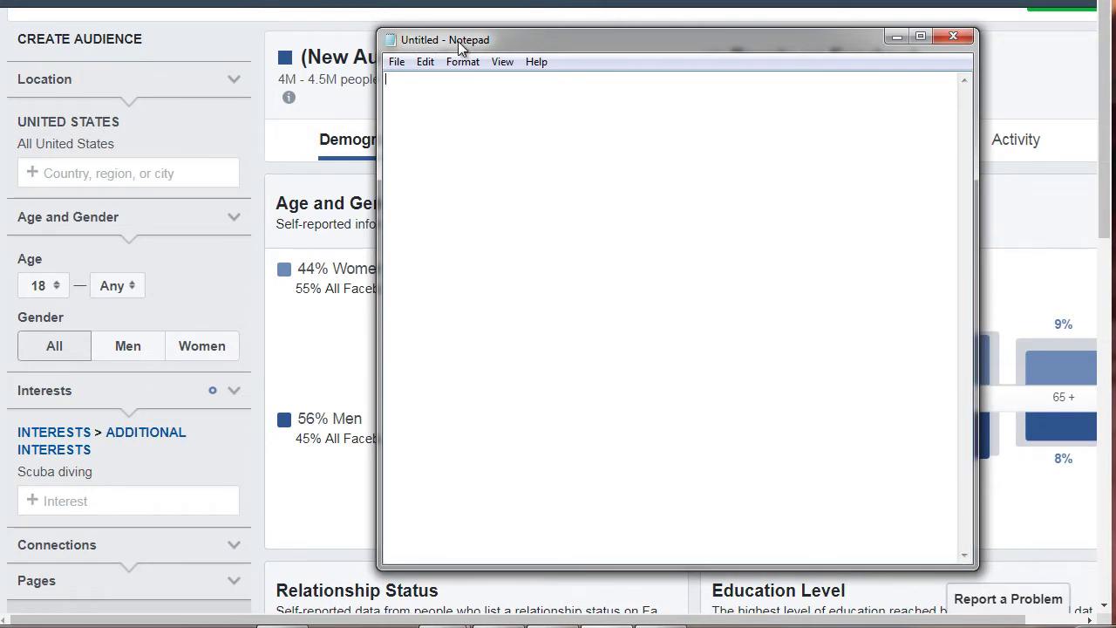
{"action": "left_click_drag", "start_coordinate": [519, 48], "coordinate": [776, 65]}
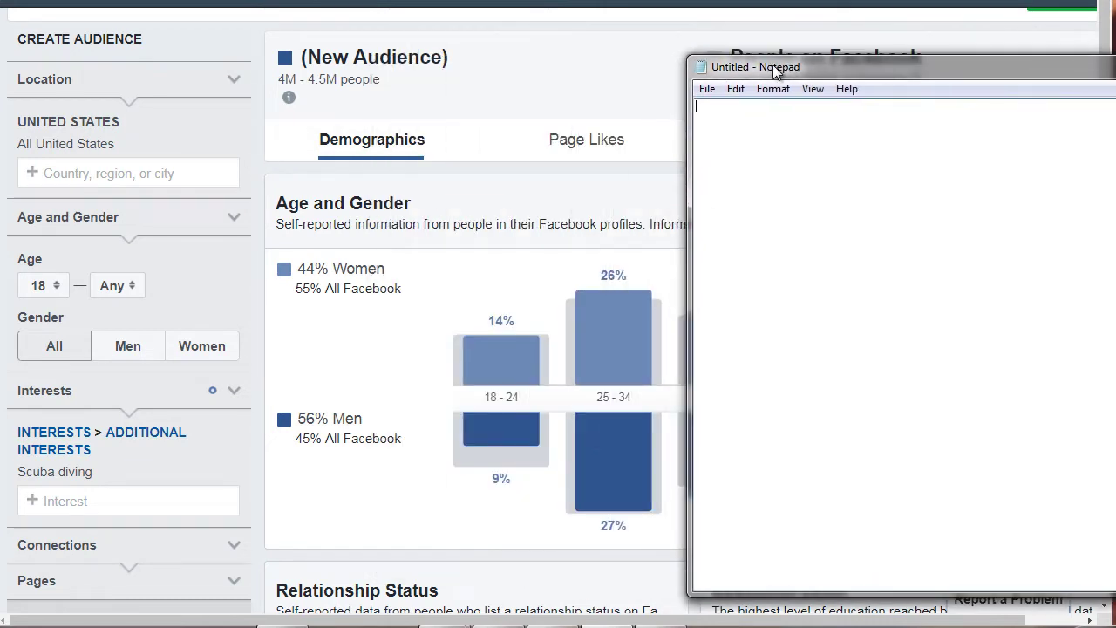
{"action": "left_click", "coordinate": [258, 211]}
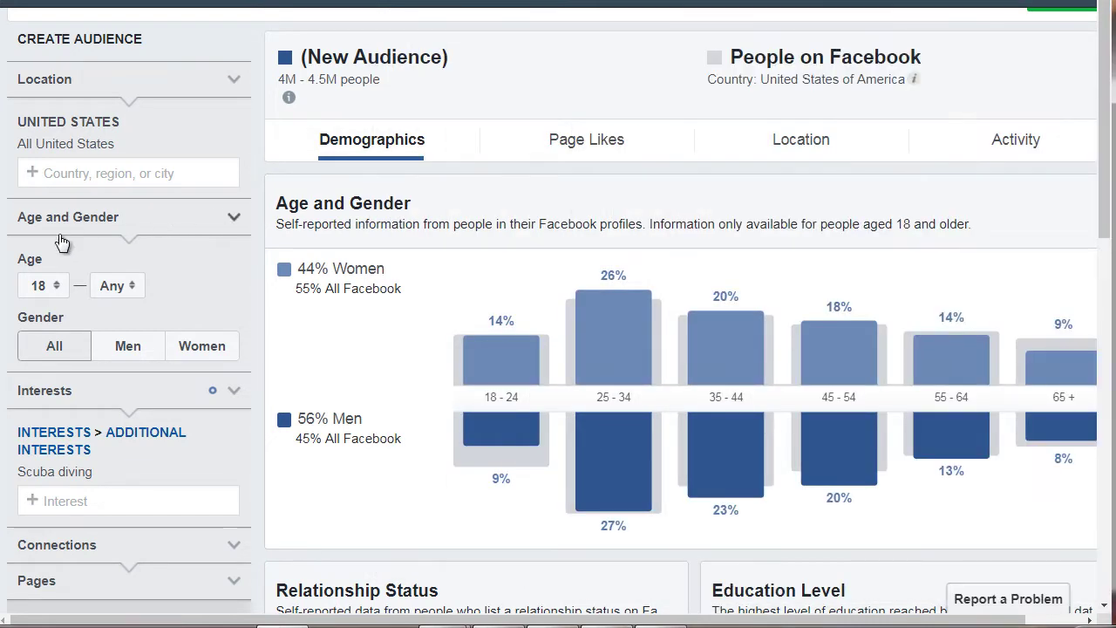
{"action": "triple_click", "coordinate": [373, 427]}
{"action": "left_click", "coordinate": [313, 252]}
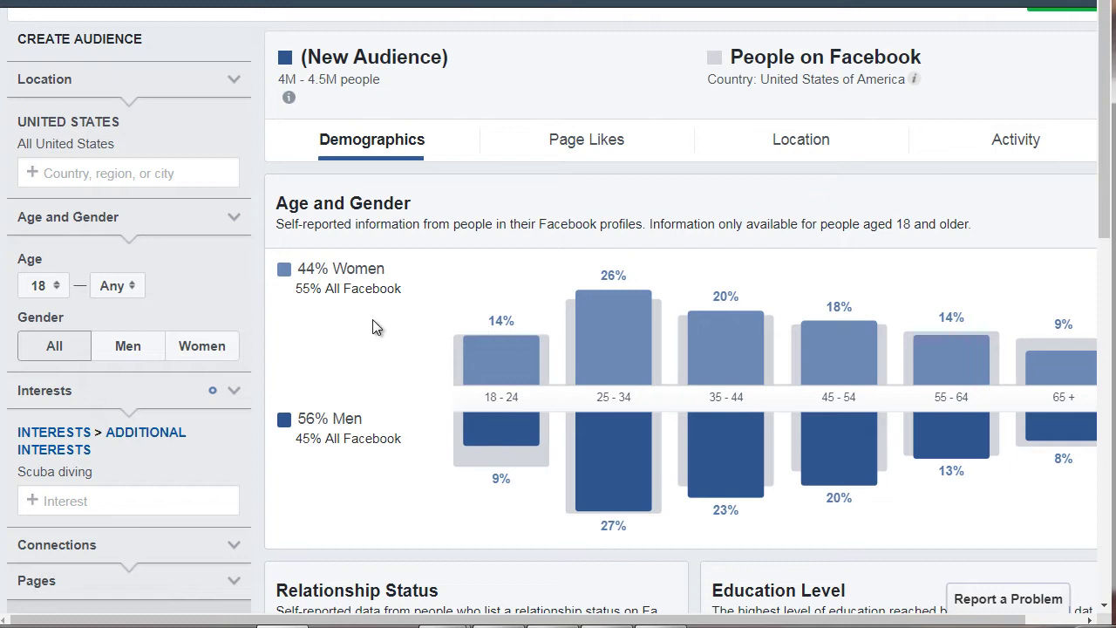
{"action": "mouse_move", "coordinate": [596, 457]}
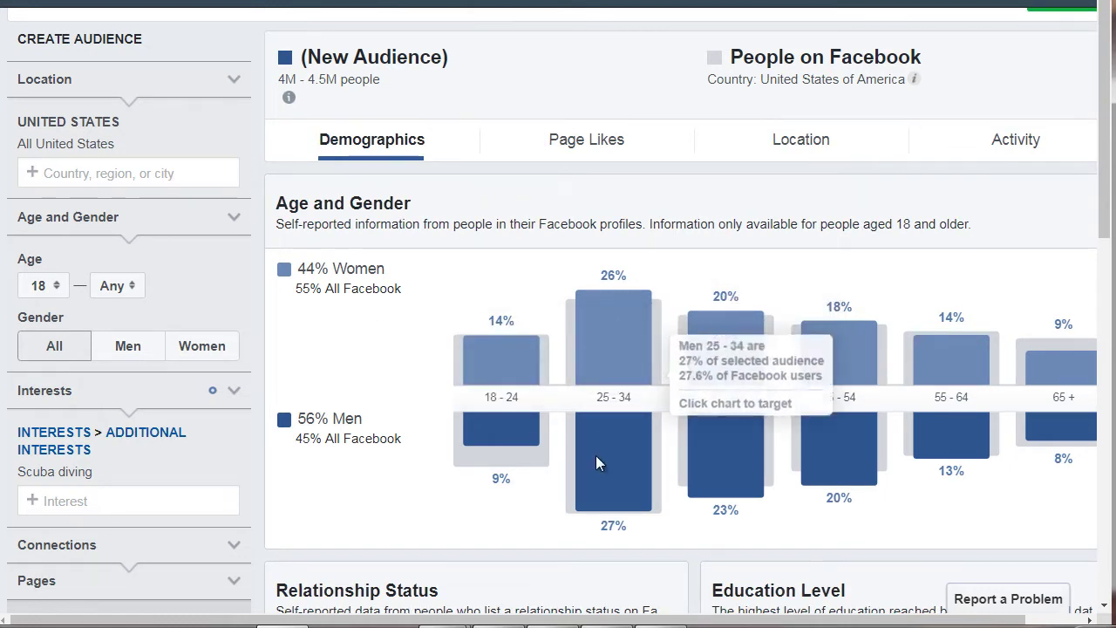
{"action": "mouse_move", "coordinate": [612, 372]}
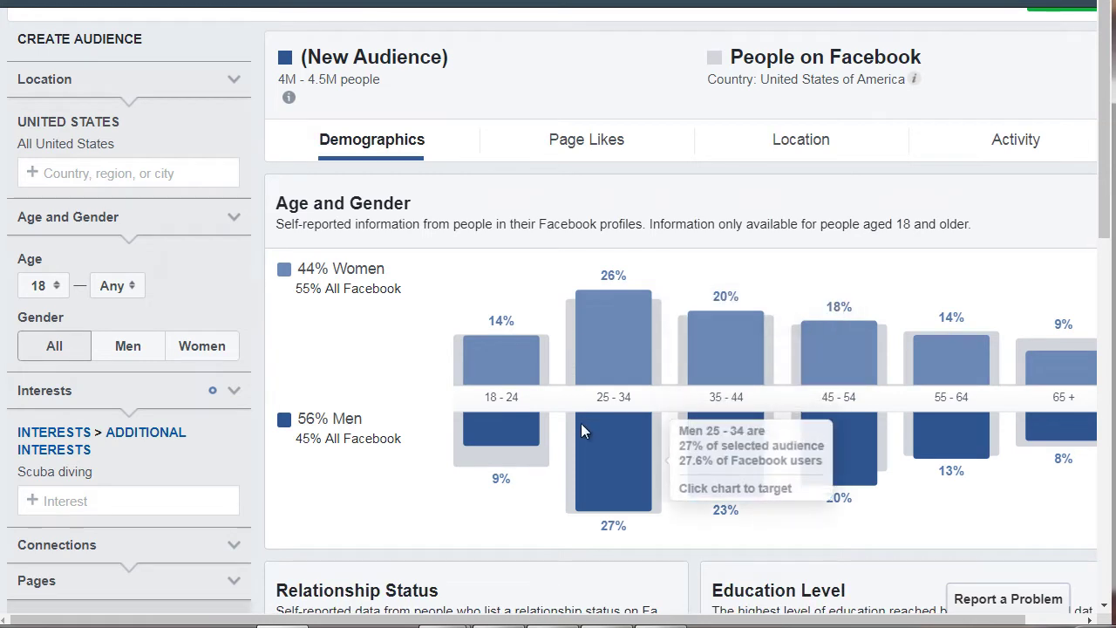
- Set the audience's minimum age to 25 and dismiss the audience-size notice
{"action": "left_click", "coordinate": [61, 286]}
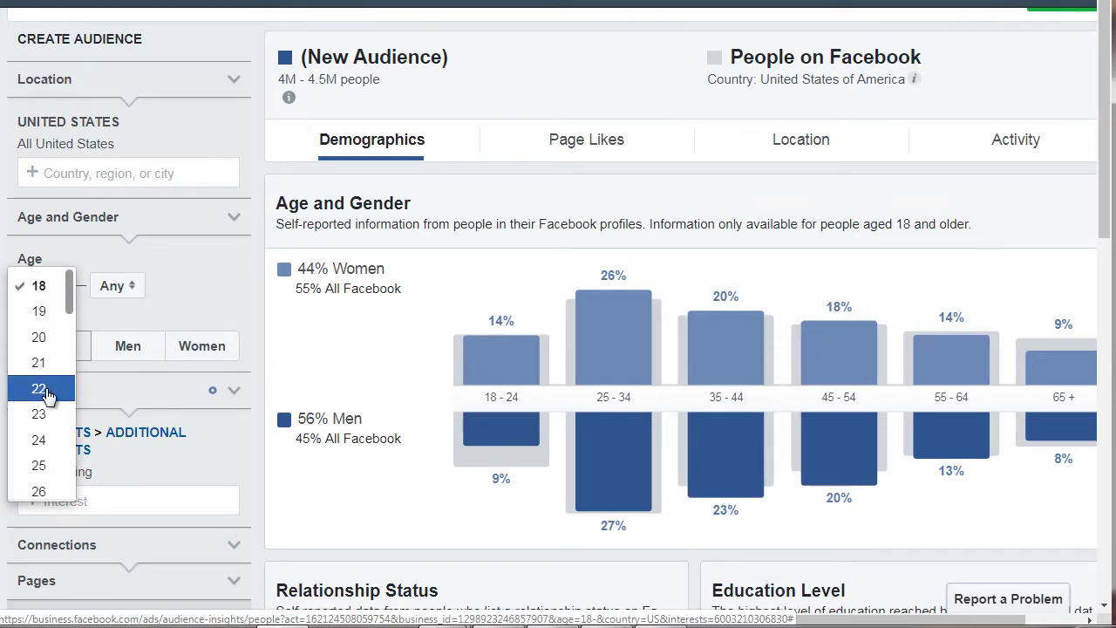
{"action": "left_click", "coordinate": [42, 464]}
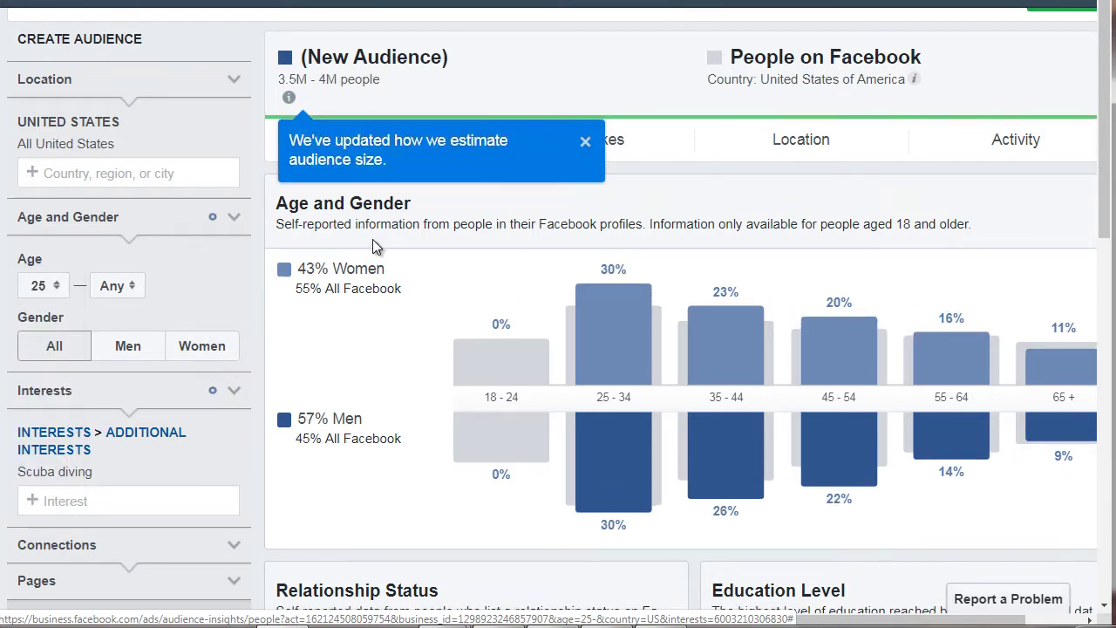
{"action": "left_click", "coordinate": [585, 142]}
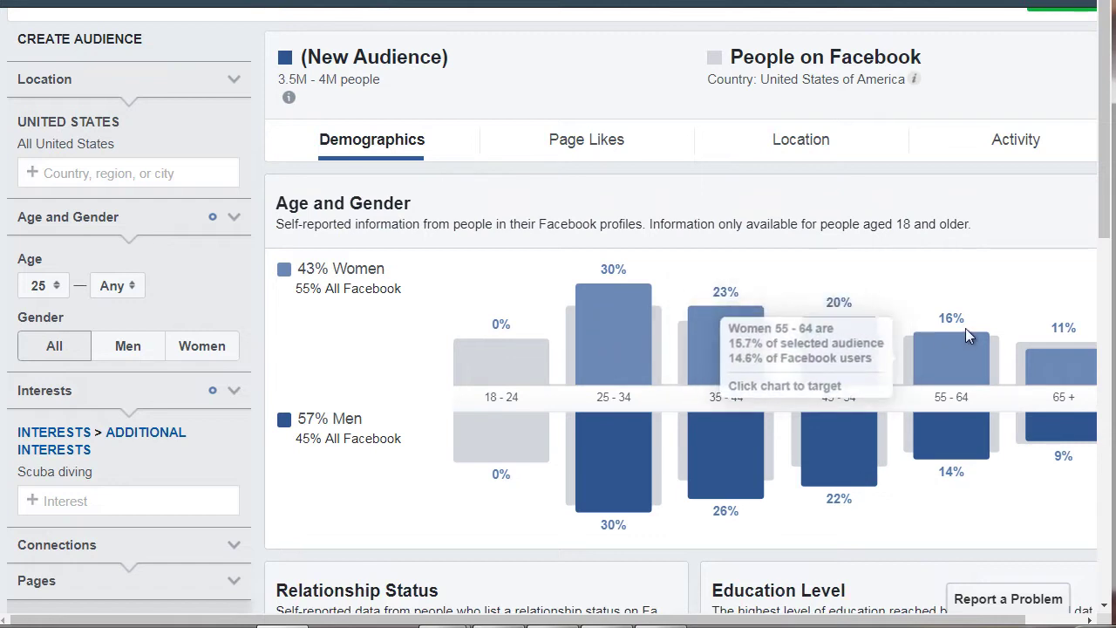
- Set the audience's maximum age to 54 and dismiss the audience-size notice
{"action": "left_click", "coordinate": [111, 288]}
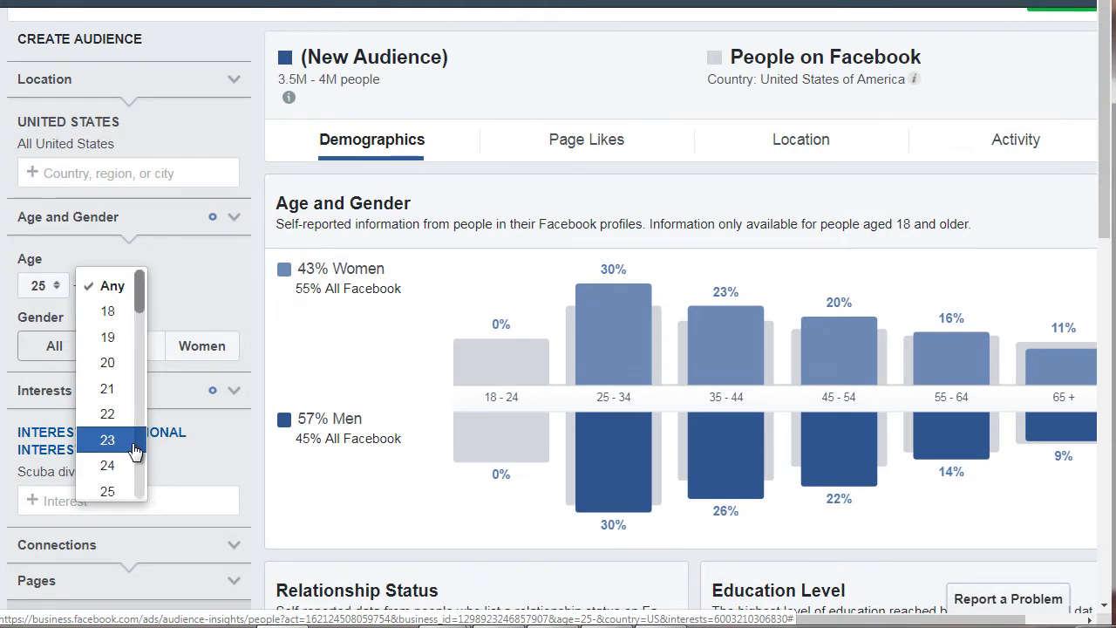
{"action": "scroll", "coordinate": [117, 418], "scroll_direction": "up", "scroll_amount": 1}
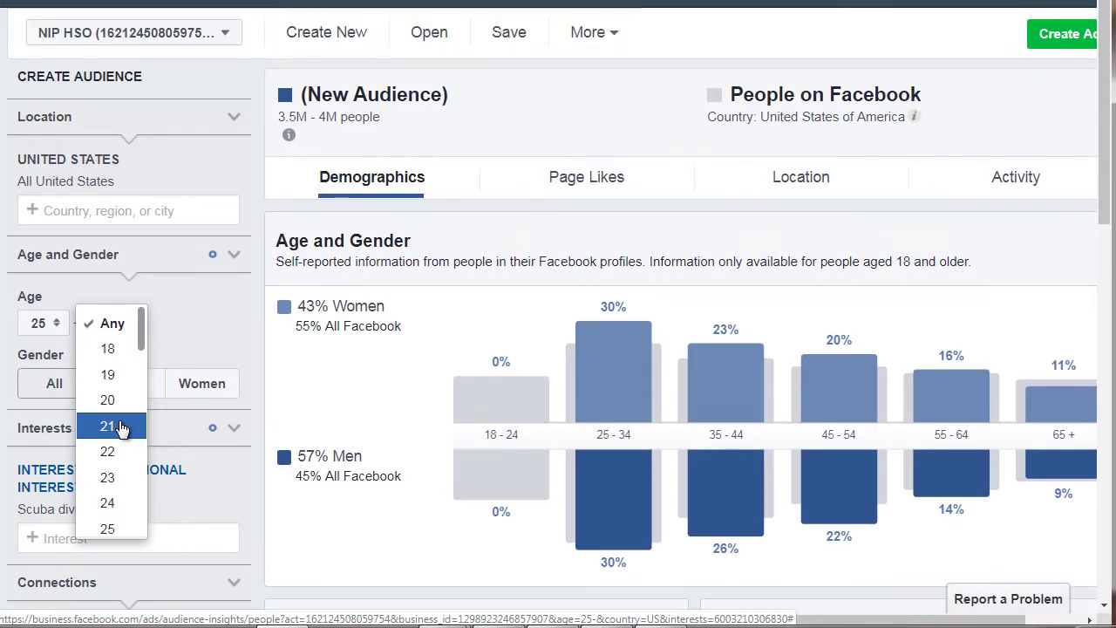
{"action": "scroll", "coordinate": [118, 427], "scroll_direction": "down", "scroll_amount": 3}
{"action": "scroll", "coordinate": [122, 429], "scroll_direction": "down", "scroll_amount": 7}
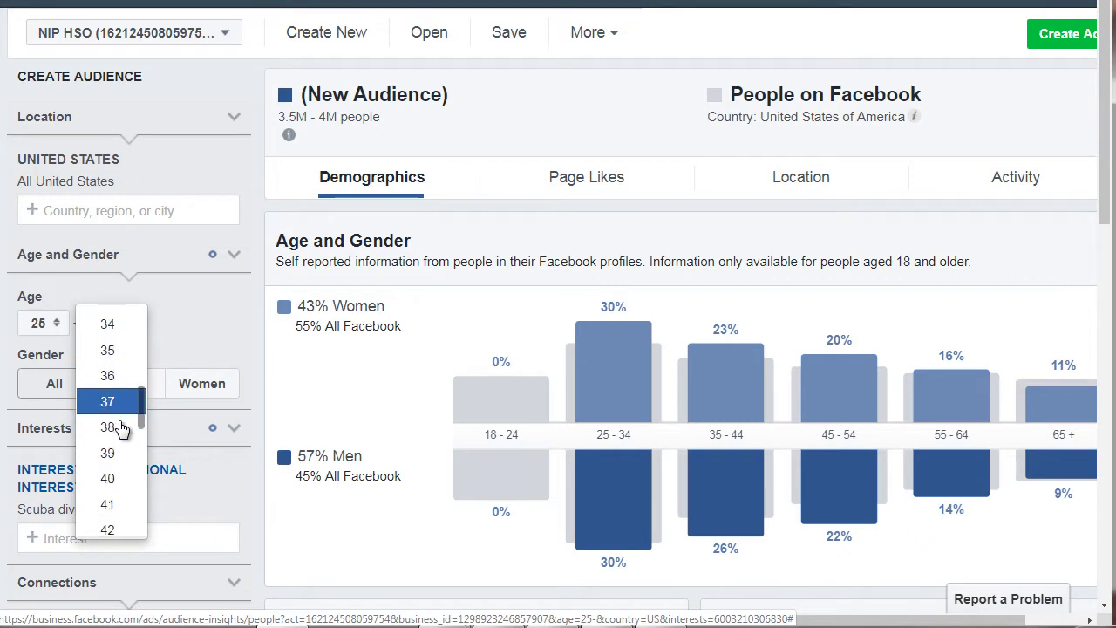
{"action": "scroll", "coordinate": [122, 429], "scroll_direction": "down", "scroll_amount": 5}
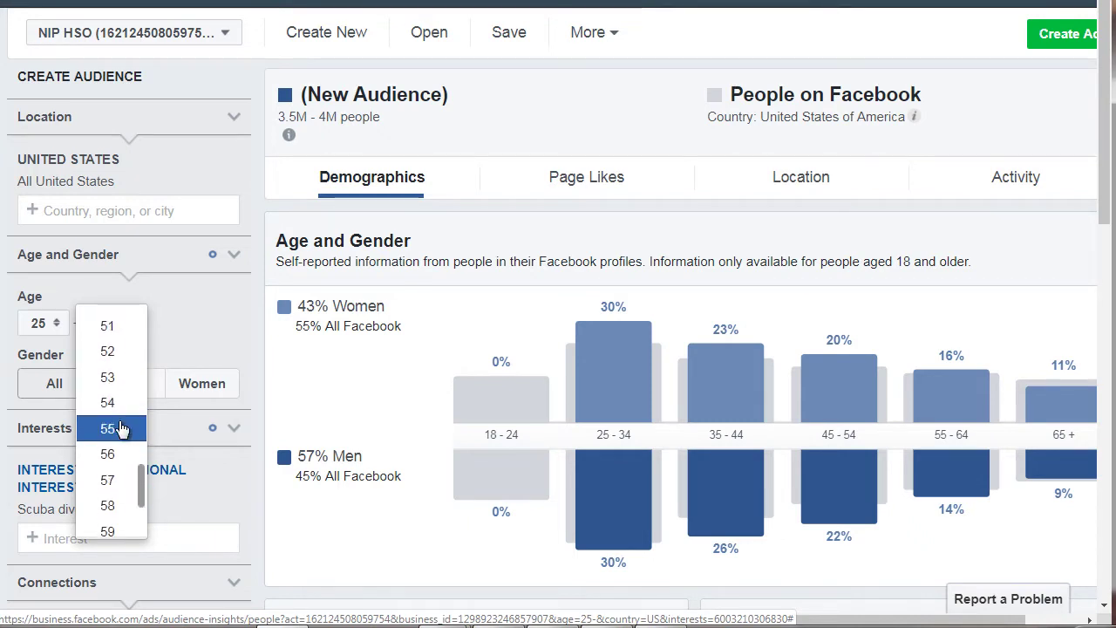
{"action": "left_click", "coordinate": [119, 406]}
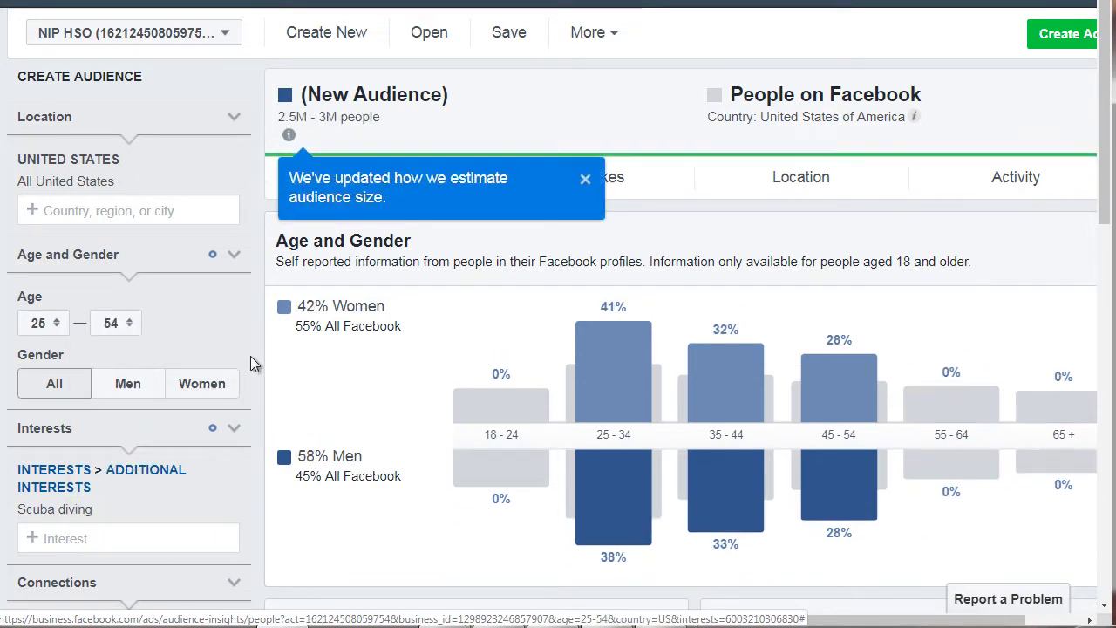
{"action": "left_click", "coordinate": [585, 179]}
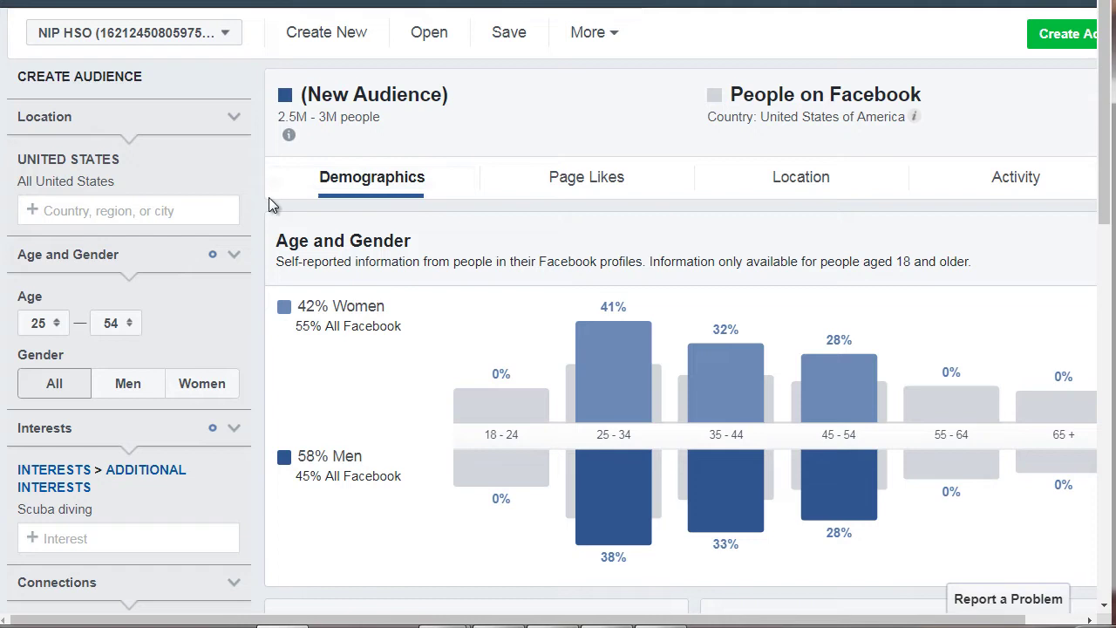
- Switch to Notepad and write the lines "Location: United States" and "Age: 25-54"
{"action": "left_click_drag", "start_coordinate": [1106, 87], "coordinate": [1104, 103]}
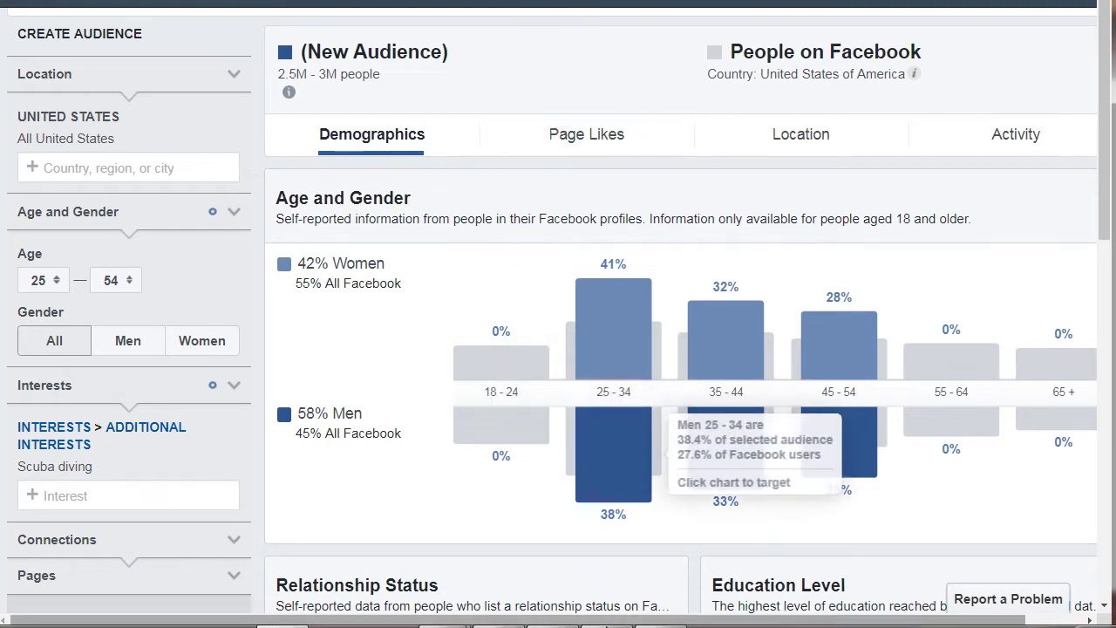
{"action": "left_click_drag", "start_coordinate": [913, 72], "coordinate": [526, 64]}
{"action": "type", "text": "Location:"}
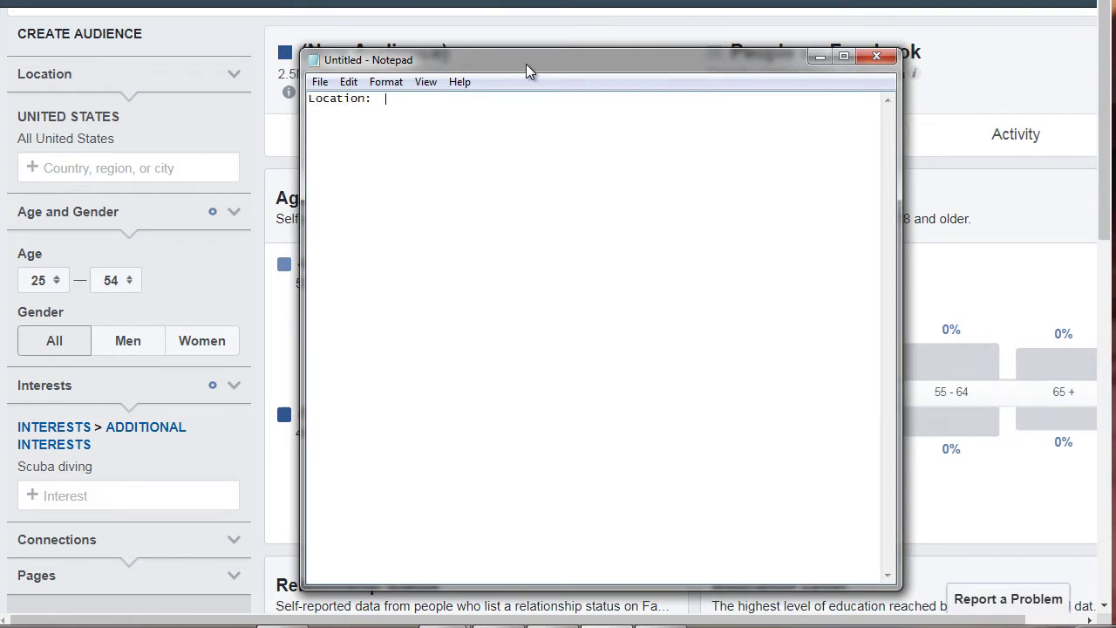
{"action": "type", "text": "  United States"}
{"action": "key", "text": "Return"}
{"action": "key", "text": "Return"}
{"action": "type", "text": "Age:  25"}
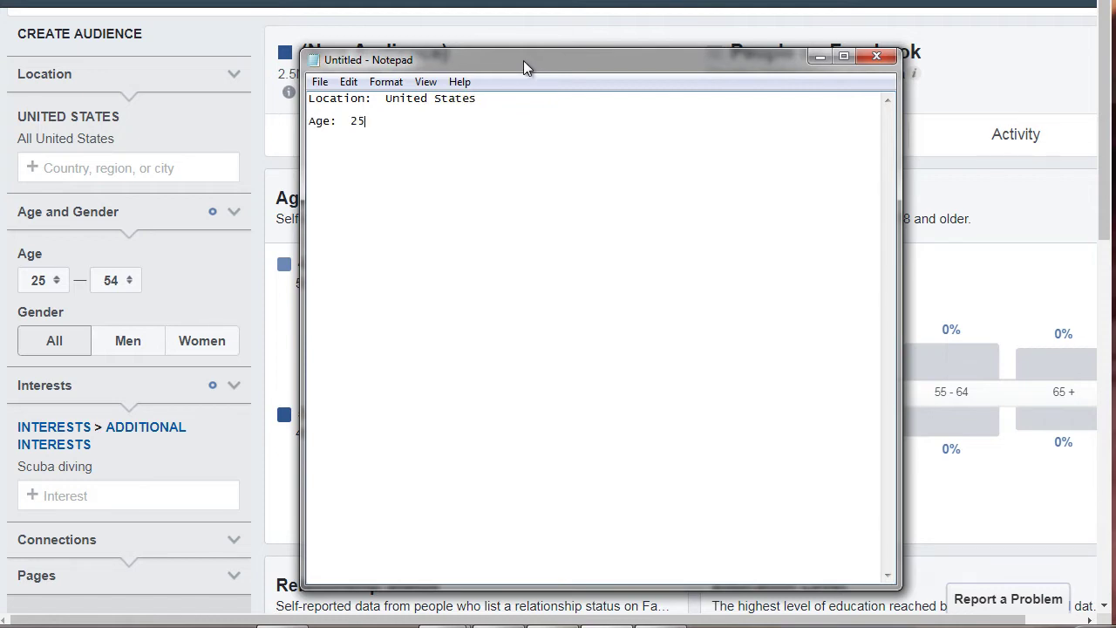
{"action": "type", "text": "-54  "}
- Add the lines "Gender: All" and "Interest: Scuba Diving" to the notes
{"action": "type", "text": "Gender"}
{"action": "type", "text": ": All  "}
{"action": "type", "text": "Interest"}
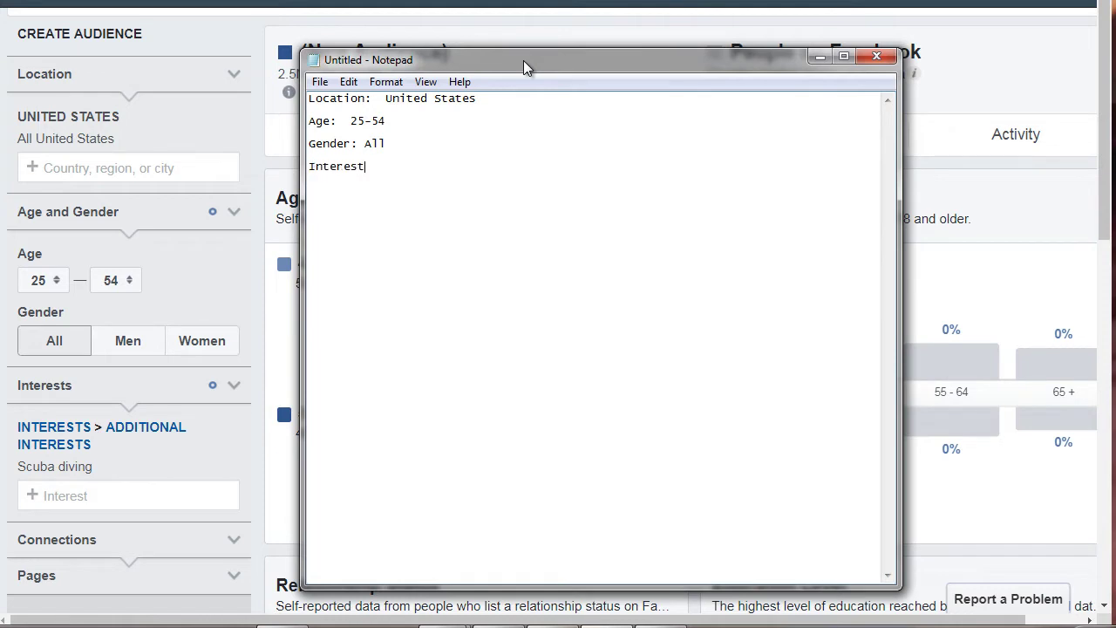
{"action": "type", "text": ":  Scuba Diving"}
{"action": "key", "text": "Return"}
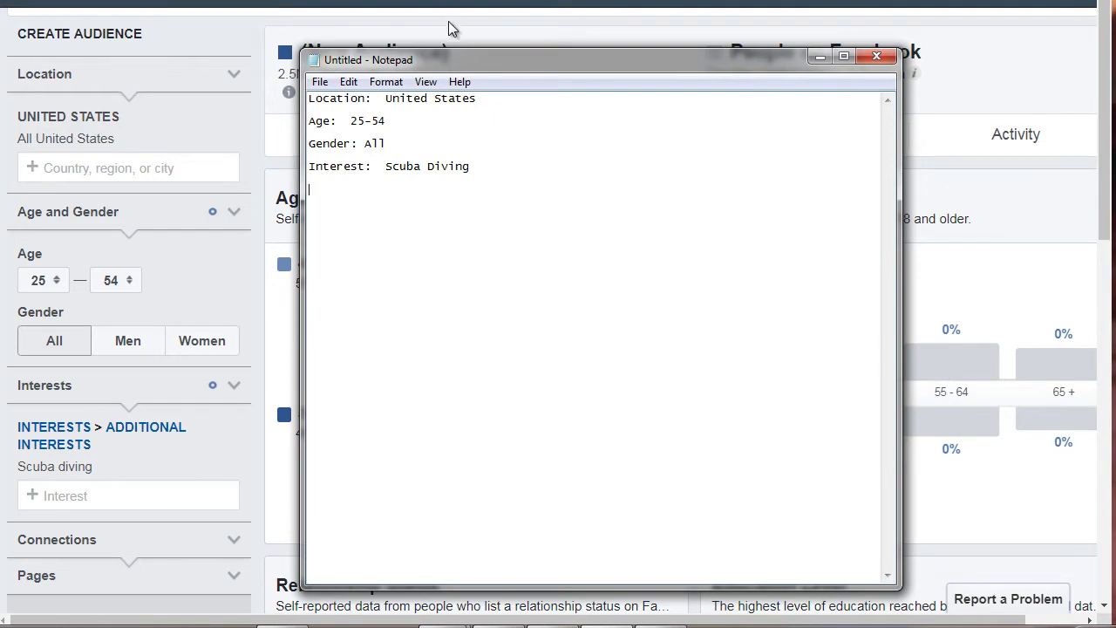
- Check the audience's relationship and education charts and add "Relationship: Married", "Education: College" and a "Job Title:" label to the Notepad notes
{"action": "left_click_drag", "start_coordinate": [462, 60], "coordinate": [766, 73]}
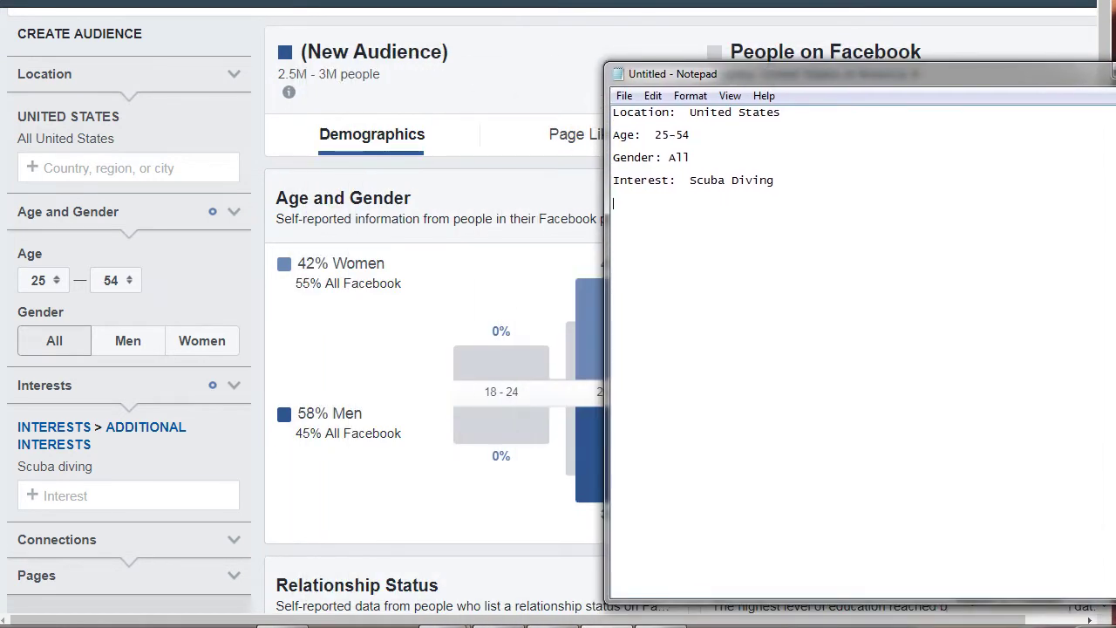
{"action": "left_click", "coordinate": [488, 53]}
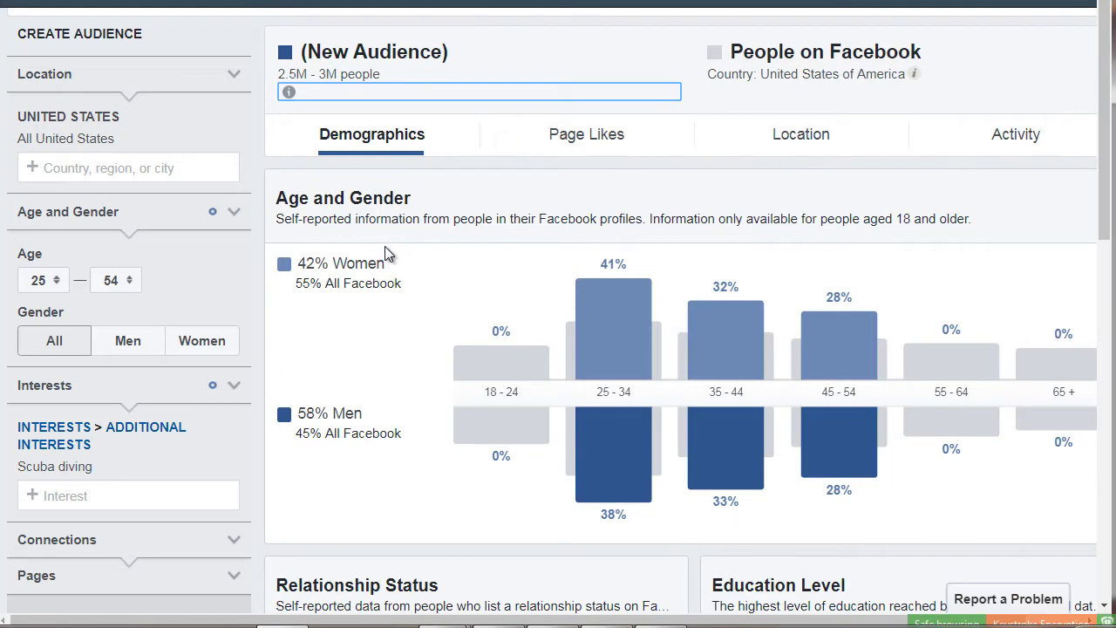
{"action": "scroll", "coordinate": [415, 270], "scroll_direction": "down", "scroll_amount": 4}
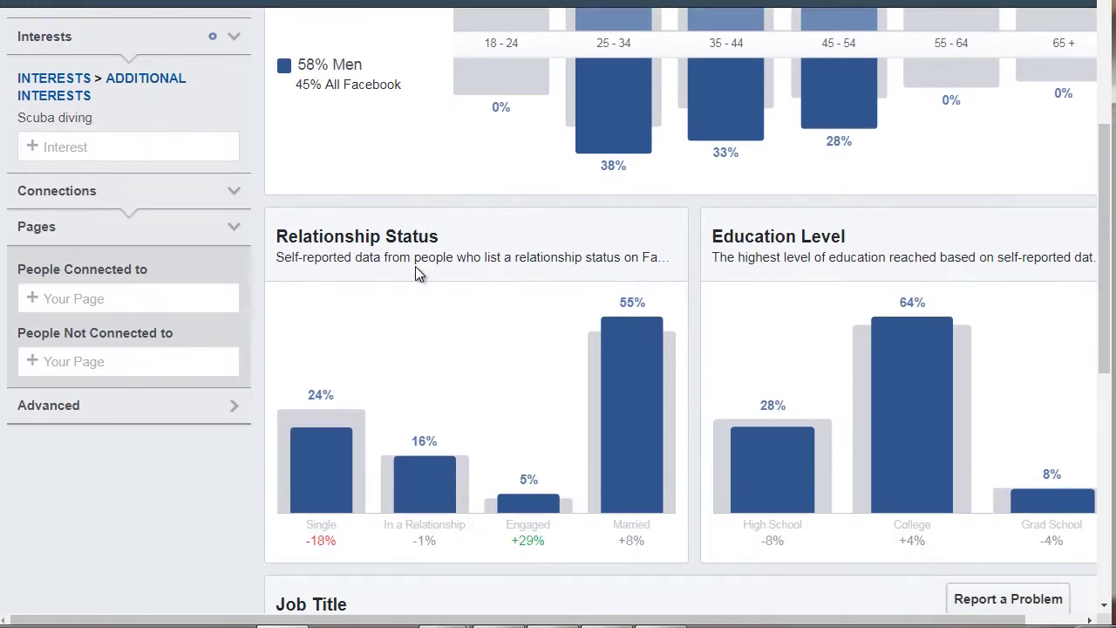
{"action": "scroll", "coordinate": [415, 266], "scroll_direction": "down", "scroll_amount": 1}
{"action": "mouse_move", "coordinate": [672, 238]}
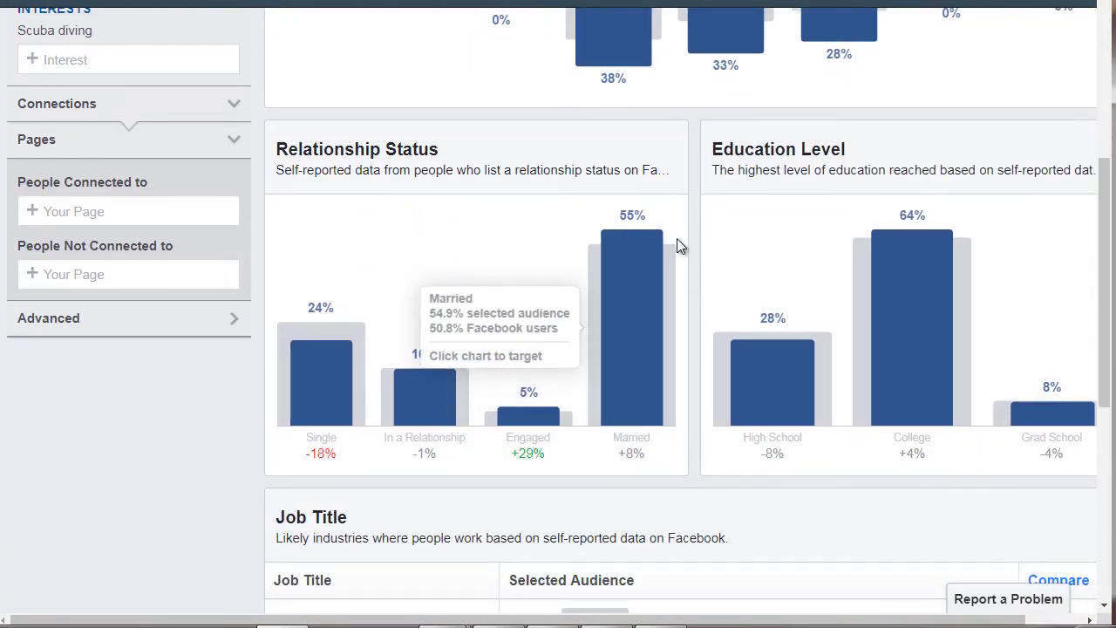
{"action": "scroll", "coordinate": [645, 611], "scroll_direction": "down", "scroll_amount": 6}
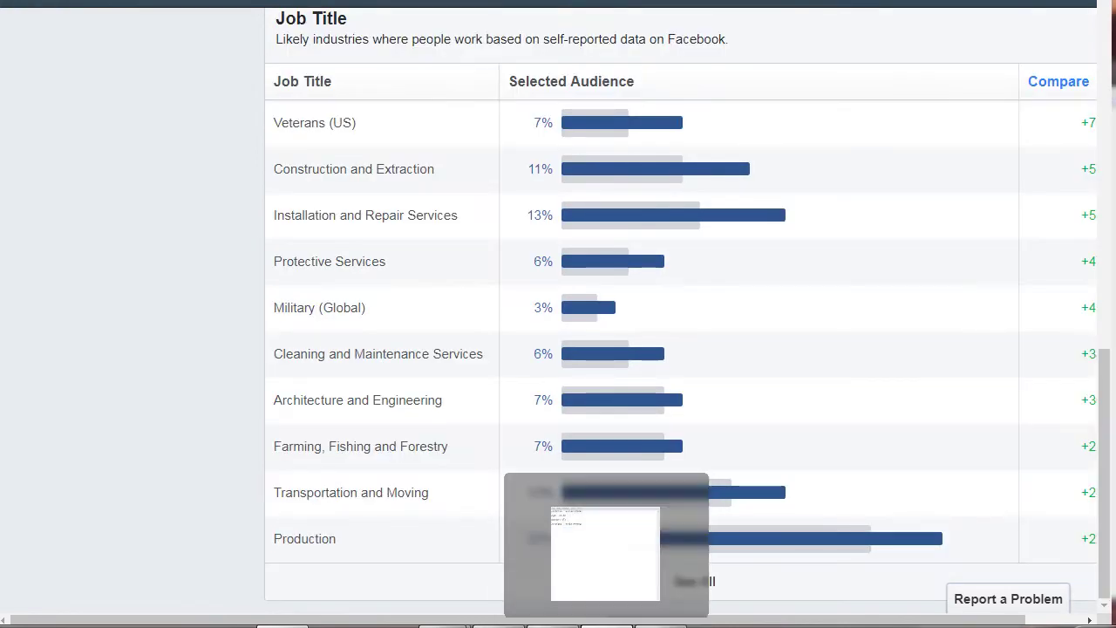
{"action": "left_click", "coordinate": [605, 553]}
{"action": "left_click_drag", "start_coordinate": [757, 71], "coordinate": [579, 21]}
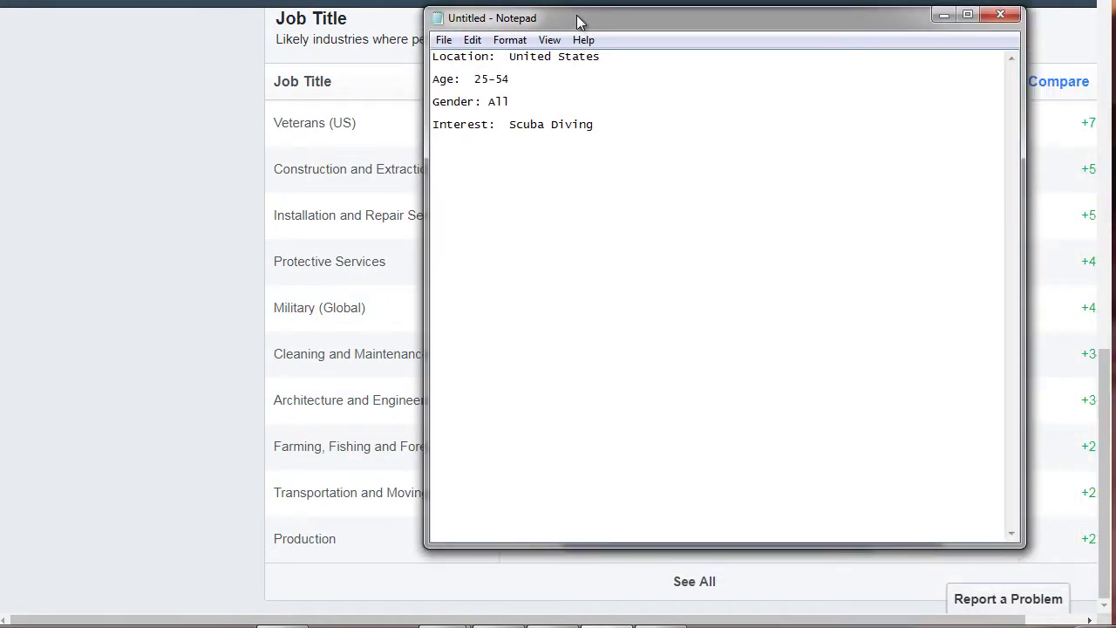
{"action": "type", "text": "Relationship:  Married"}
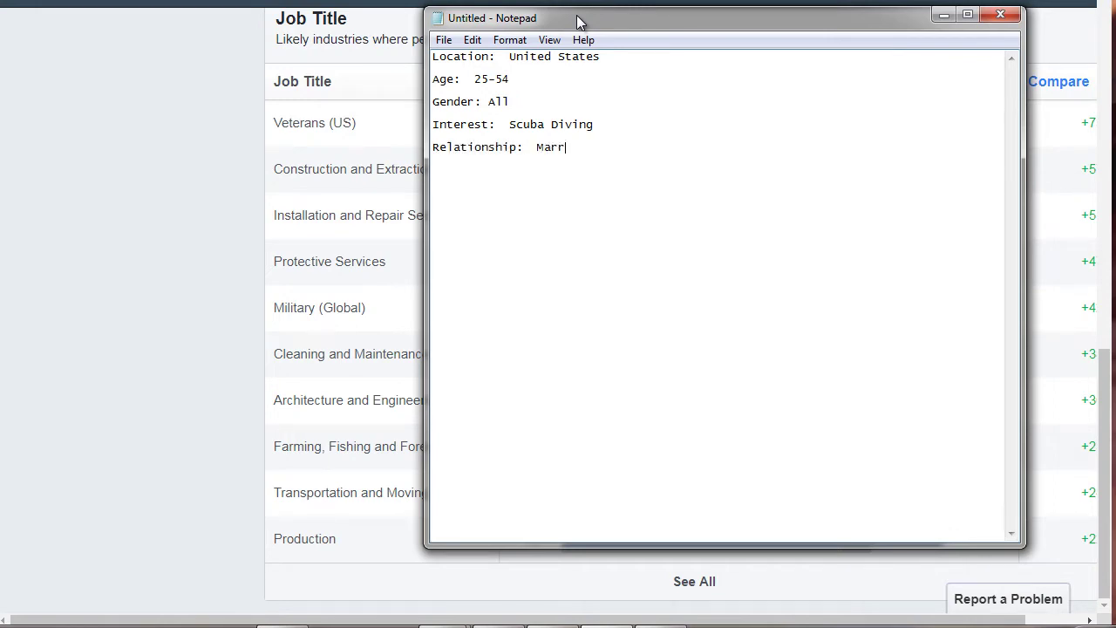
{"action": "key", "text": "Return"}
{"action": "type", "text": "Education:  Colle"}
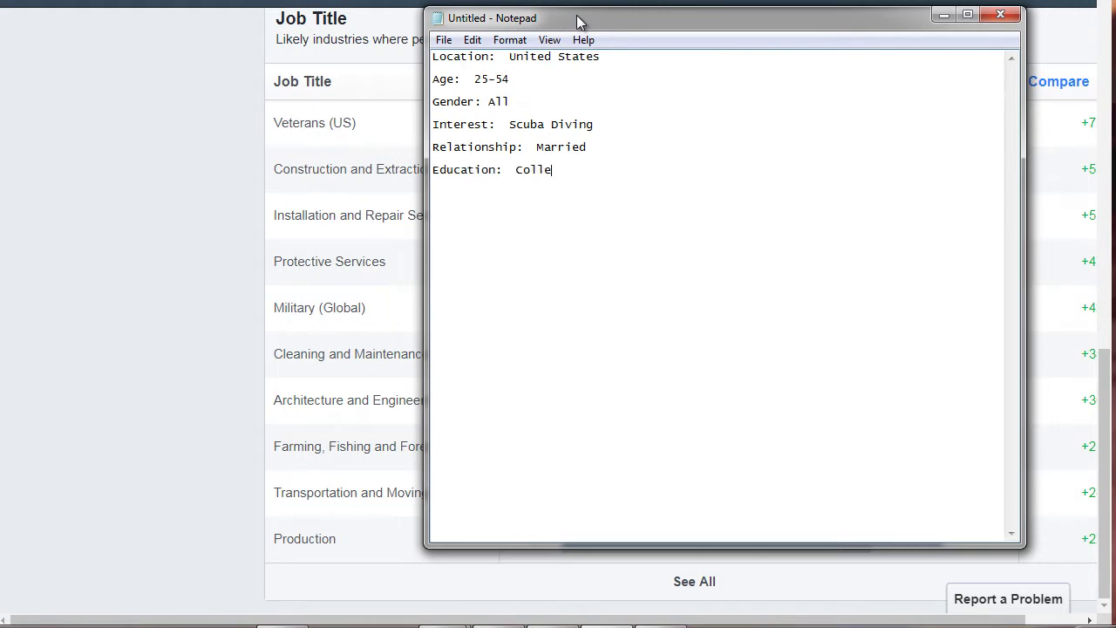
{"action": "type", "text": "ge  Job Title:"}
- Consult the Job Title table and complete the notes' Job Title line with "Production, Veterans, Installation and Repairs, etc..."
{"action": "left_click_drag", "start_coordinate": [541, 30], "coordinate": [779, 559]}
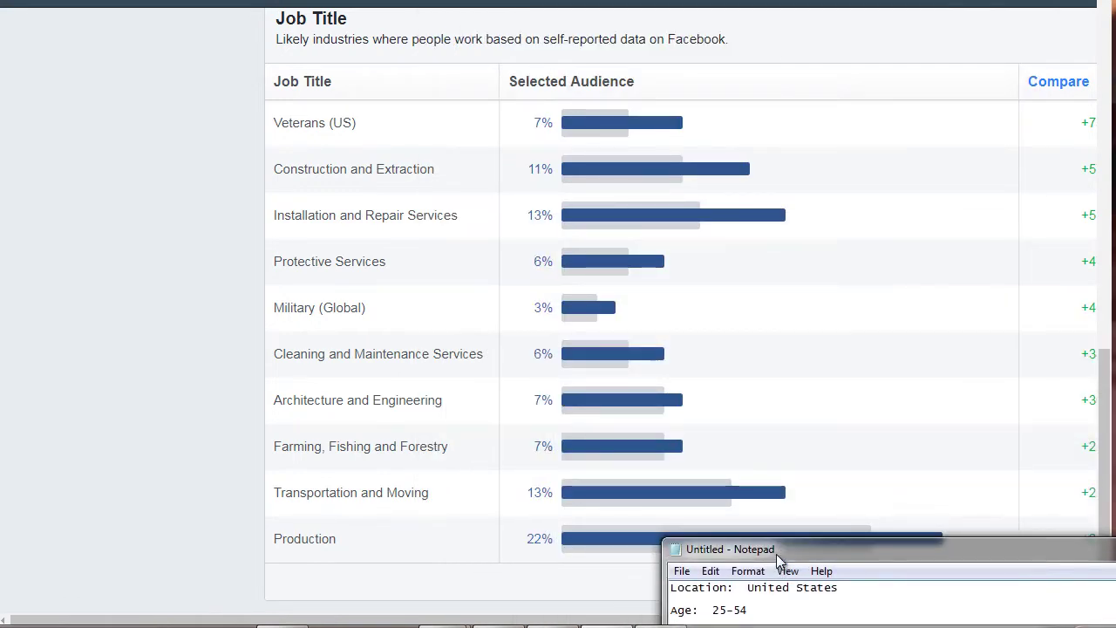
{"action": "left_click_drag", "start_coordinate": [779, 560], "coordinate": [510, 50]}
{"action": "type", "text": ":  P"}
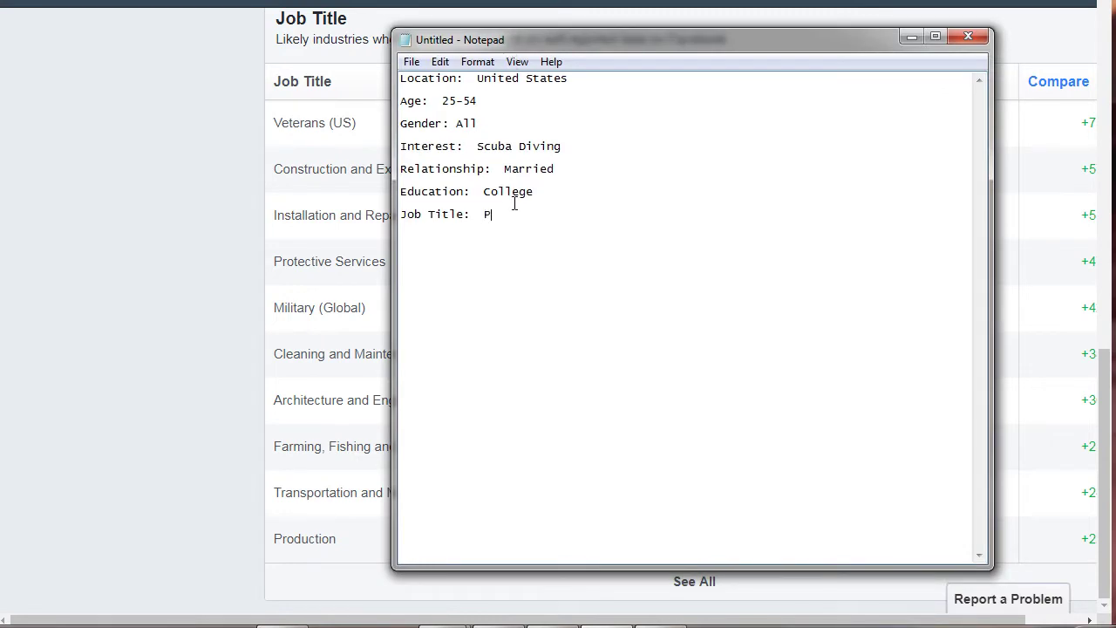
{"action": "type", "text": "roduction, Veterans, Installation"}
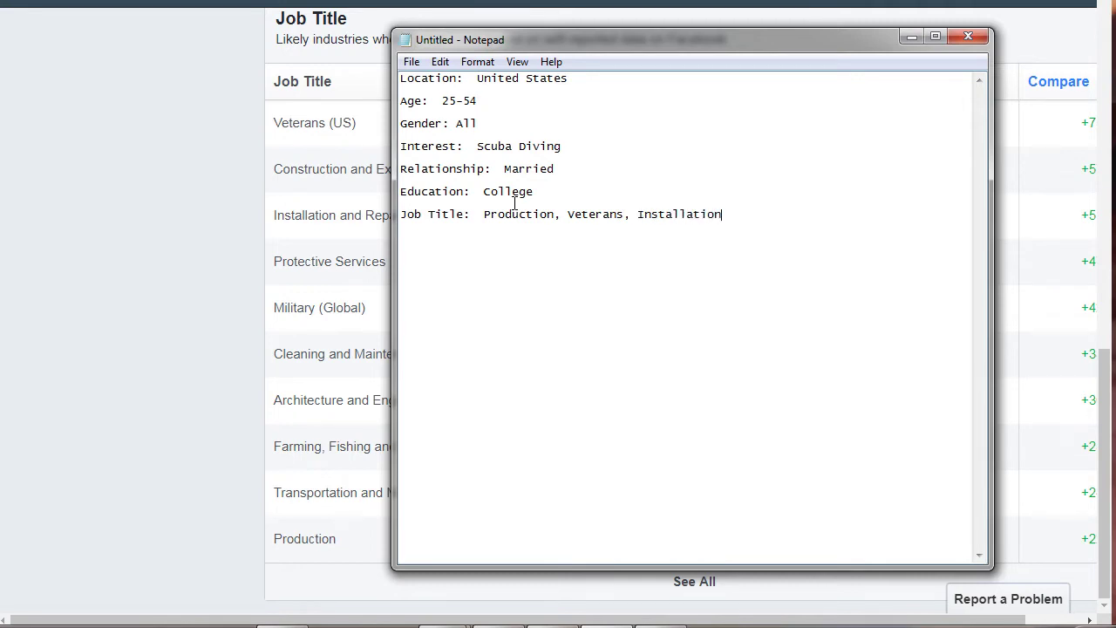
{"action": "type", "text": " and Repairs, etc..."}
{"action": "left_click_drag", "start_coordinate": [571, 151], "coordinate": [401, 77]}
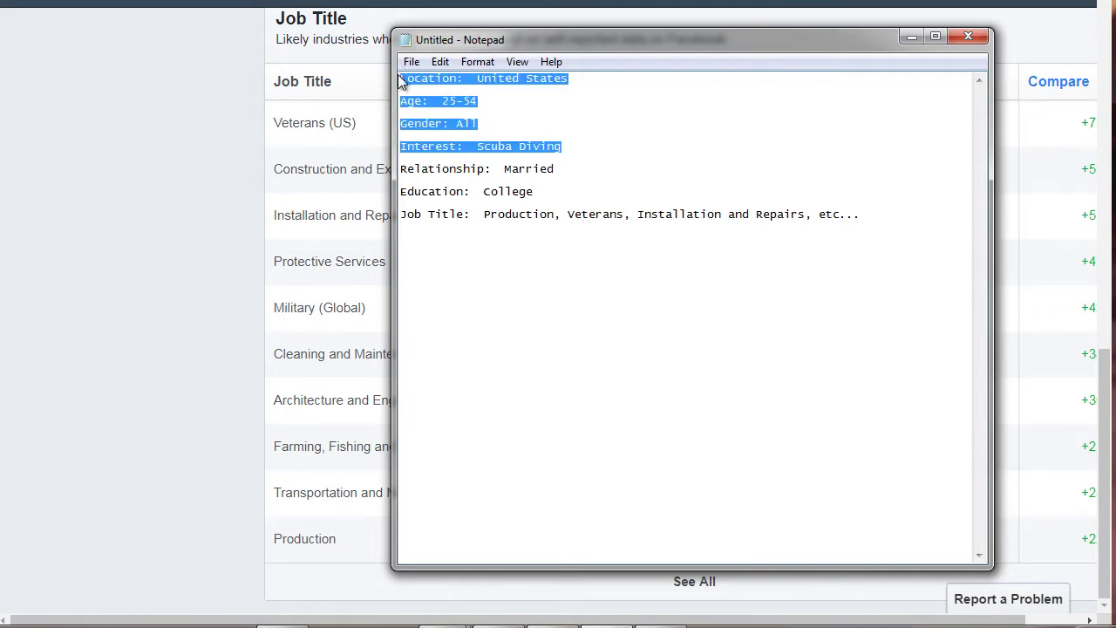
{"action": "left_click_drag", "start_coordinate": [568, 169], "coordinate": [400, 79]}
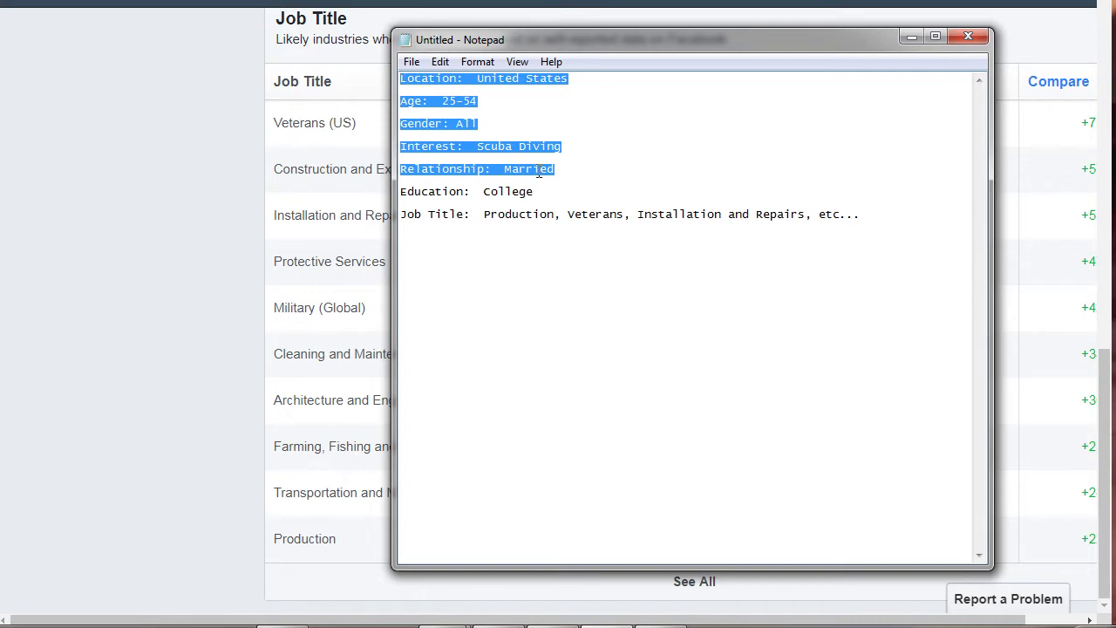
{"action": "left_click", "coordinate": [478, 172]}
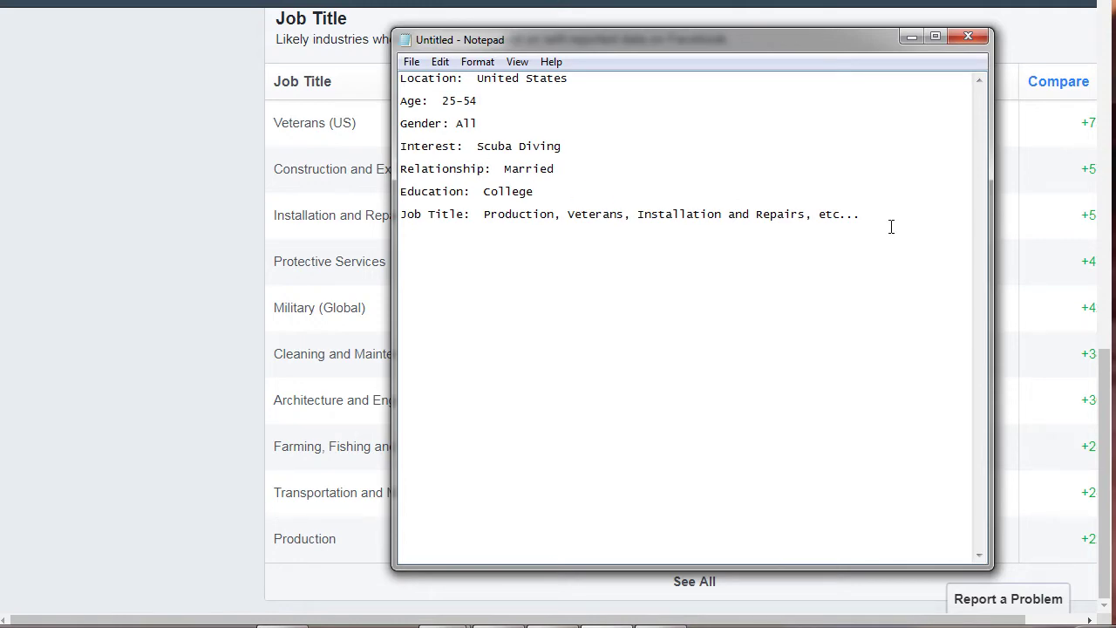
- Return to Audience Insights, open the audience's Page Likes data and dismiss the audience size notice
{"action": "left_click", "coordinate": [192, 271]}
{"action": "scroll", "coordinate": [399, 294], "scroll_direction": "up", "scroll_amount": 6}
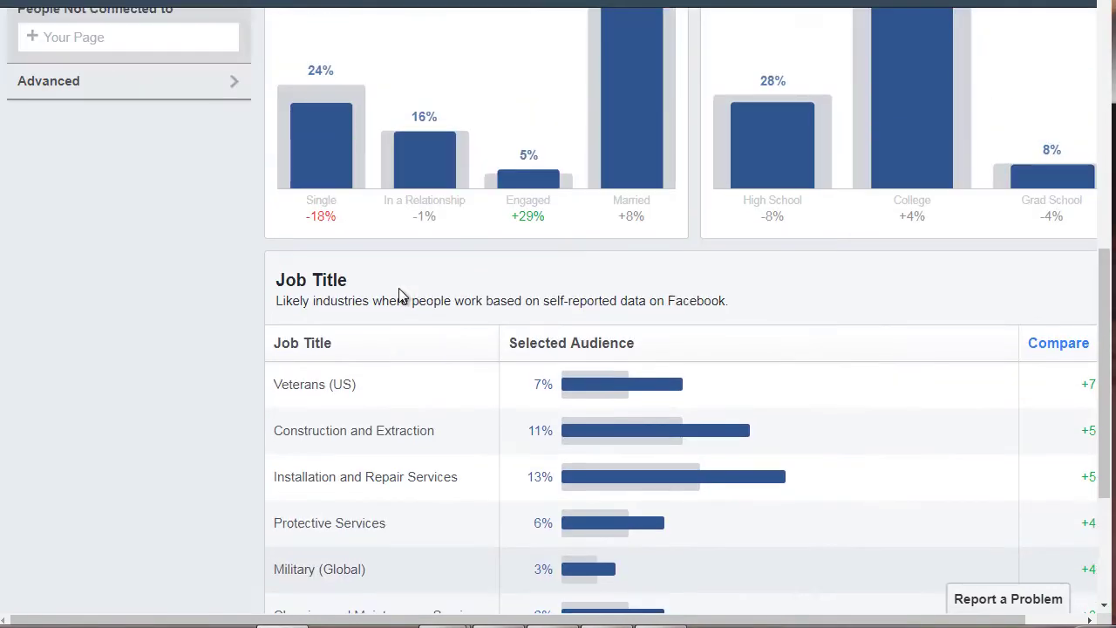
{"action": "scroll", "coordinate": [402, 290], "scroll_direction": "up", "scroll_amount": 4}
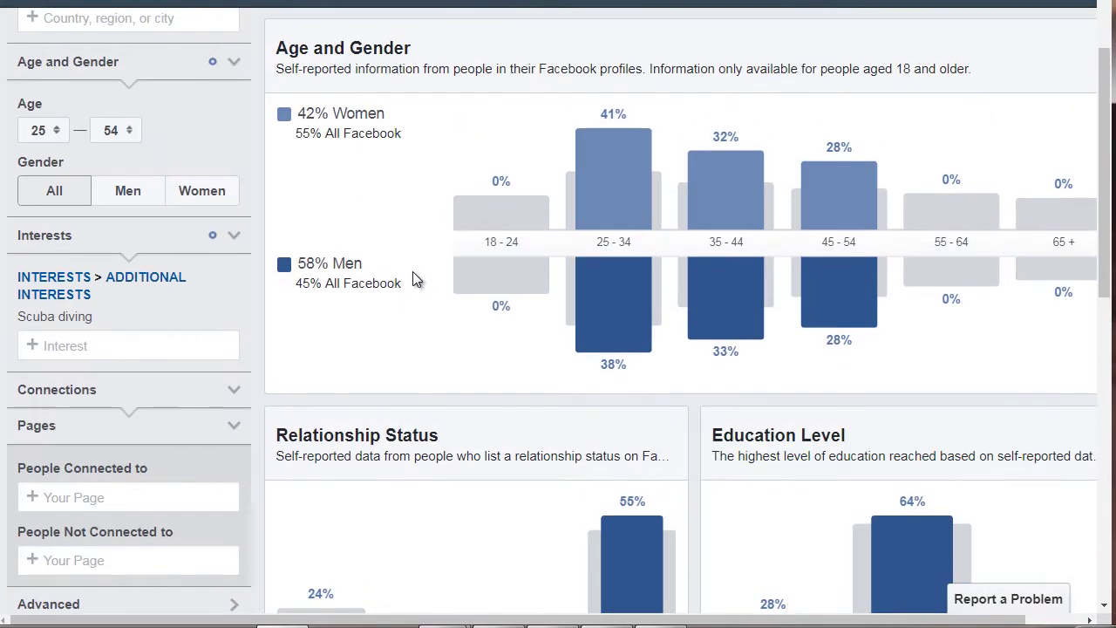
{"action": "scroll", "coordinate": [454, 244], "scroll_direction": "up", "scroll_amount": 1}
{"action": "scroll", "coordinate": [471, 231], "scroll_direction": "down", "scroll_amount": 1}
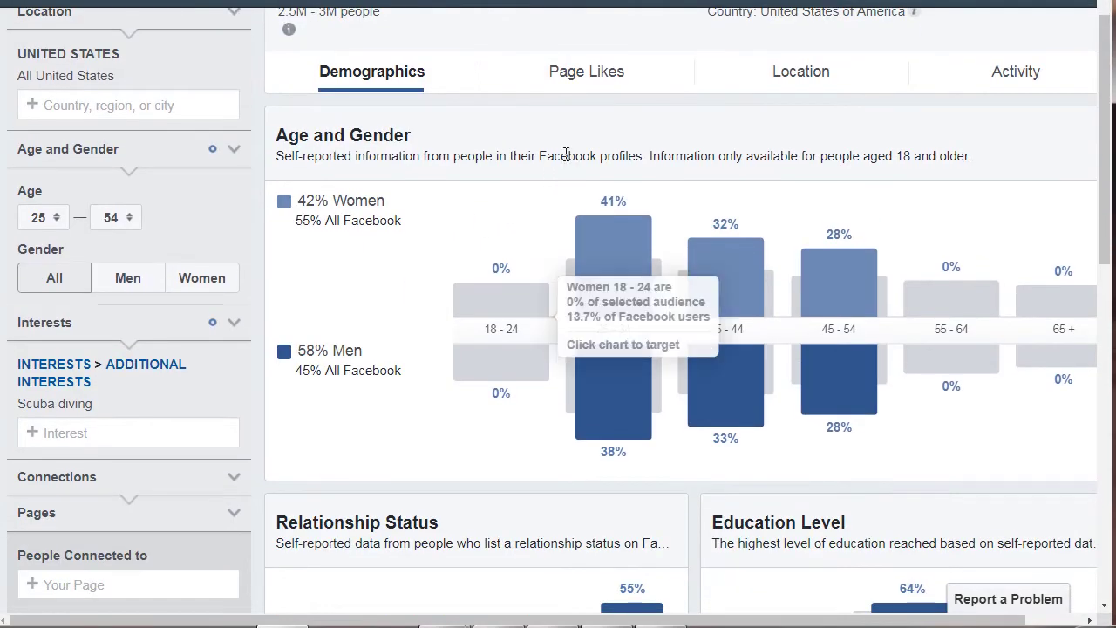
{"action": "left_click", "coordinate": [590, 82]}
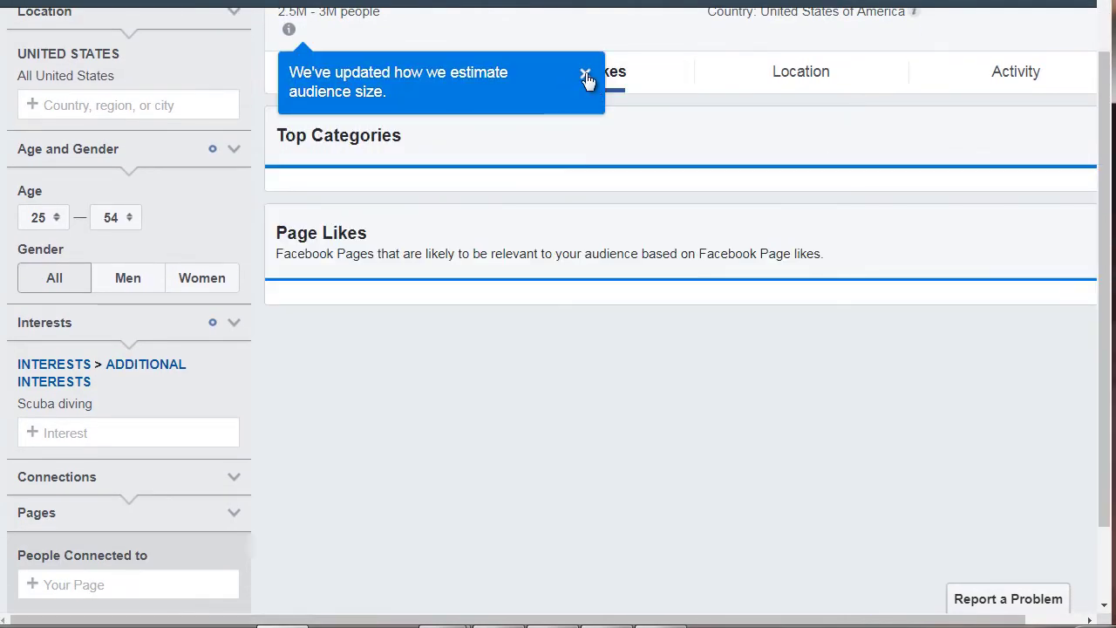
{"action": "left_click", "coordinate": [587, 75]}
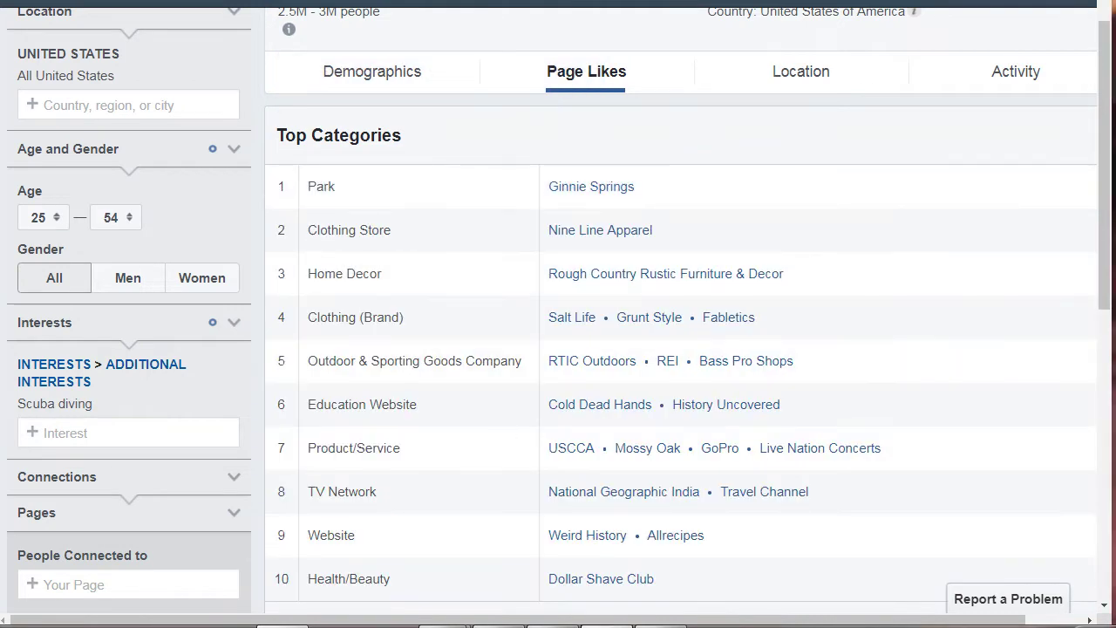
- Bring Notepad beside the Top Categories table and add the line "Clothing: Nine Line Apparel, REI," to the notes
{"action": "key", "text": "alt+Tab"}
{"action": "left_click_drag", "start_coordinate": [515, 39], "coordinate": [824, 23]}
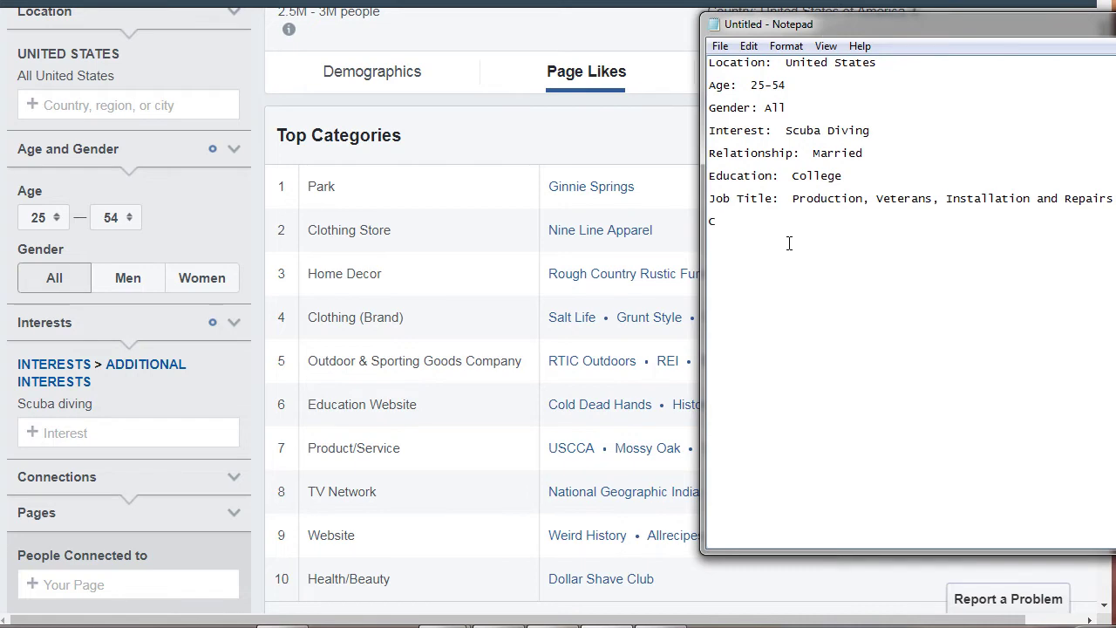
{"action": "type", "text": "othing:  Nine Line Appare"}
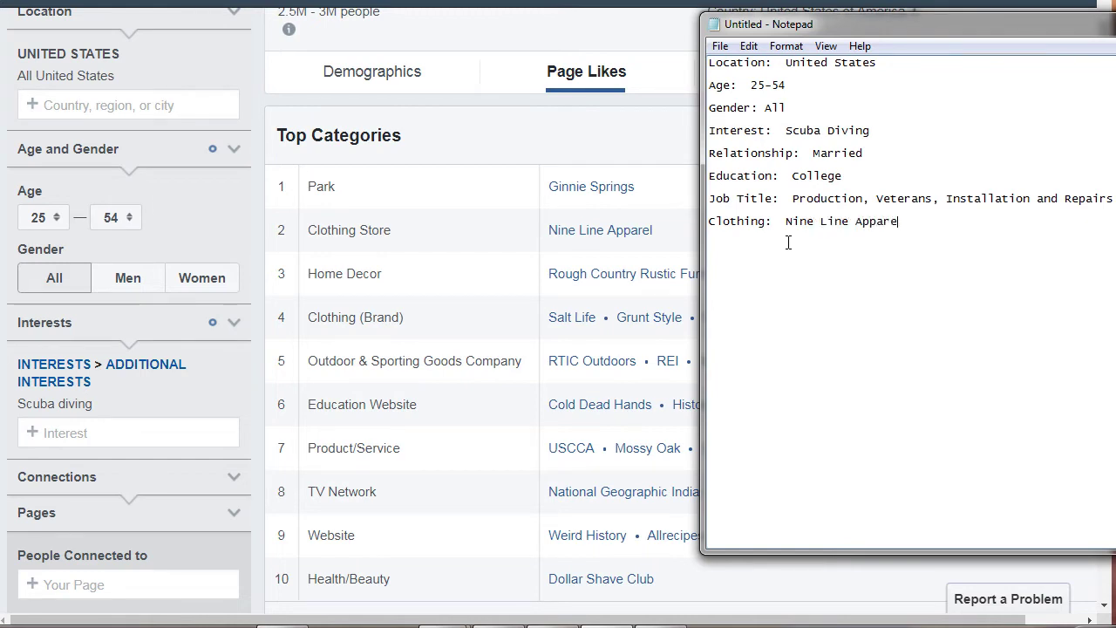
{"action": "type", "text": "l"}
{"action": "key", "text": "Return"}
{"action": "type", "text": ", REI,  "}
- Add the lines "Store: Bass Pro Shops" and "Products / Services USCCA, Mossy Oak," to the notes
{"action": "type", "text": "Bas"}
{"action": "type", "text": "s Pro Shops"}
{"action": "key", "text": "Up"}
{"action": "type", "text": "Store:  "}
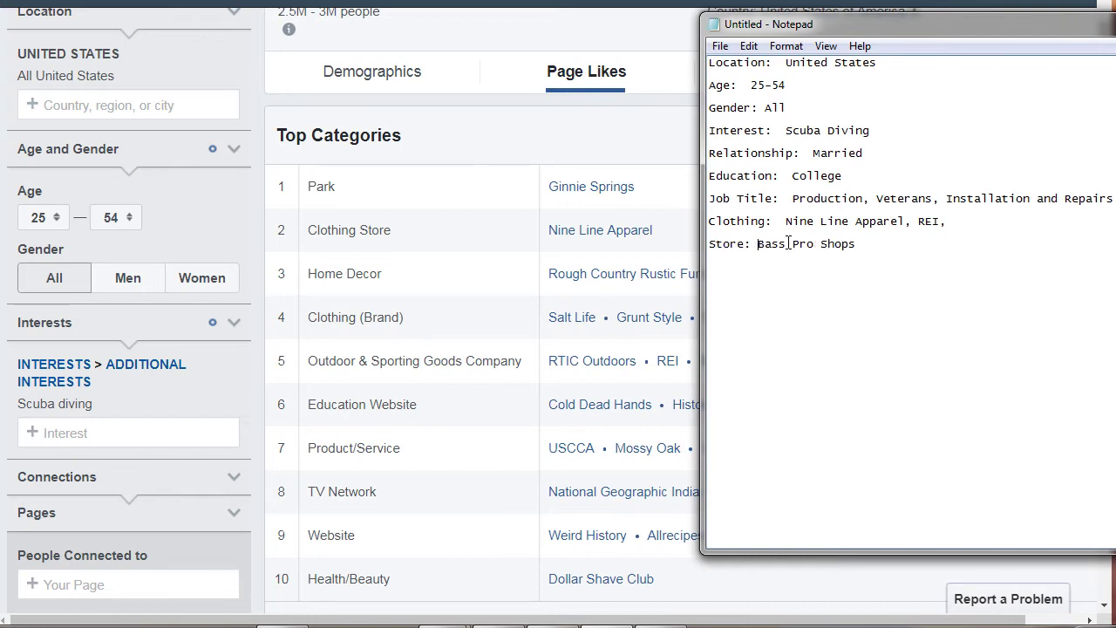
{"action": "type", "text": "Products"}
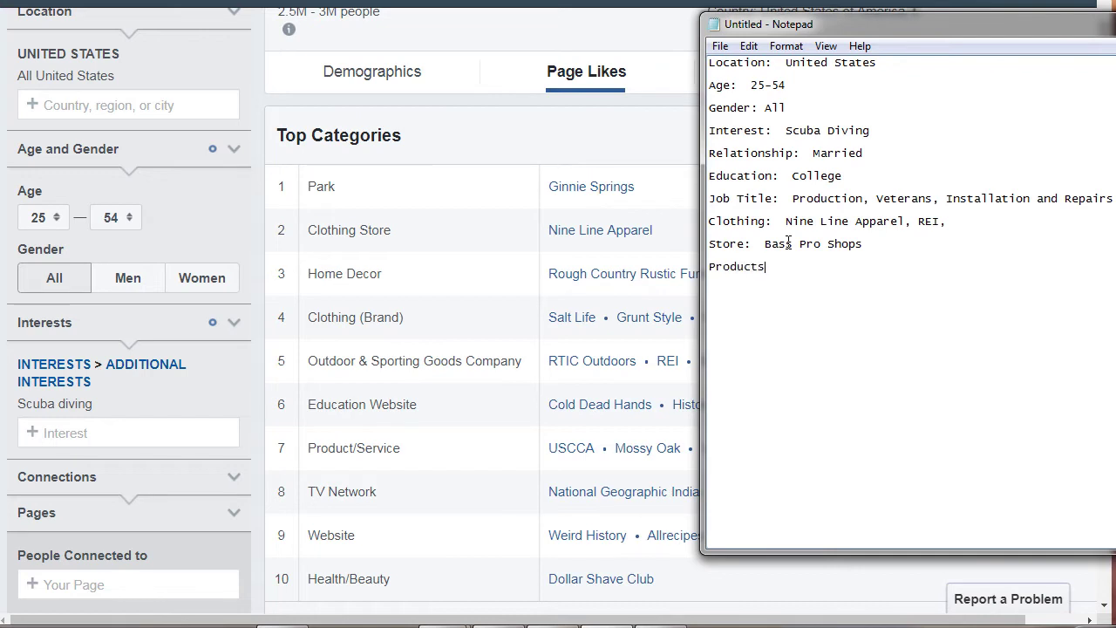
{"action": "type", "text": " / Services USCCA, Mossy Oak,"}
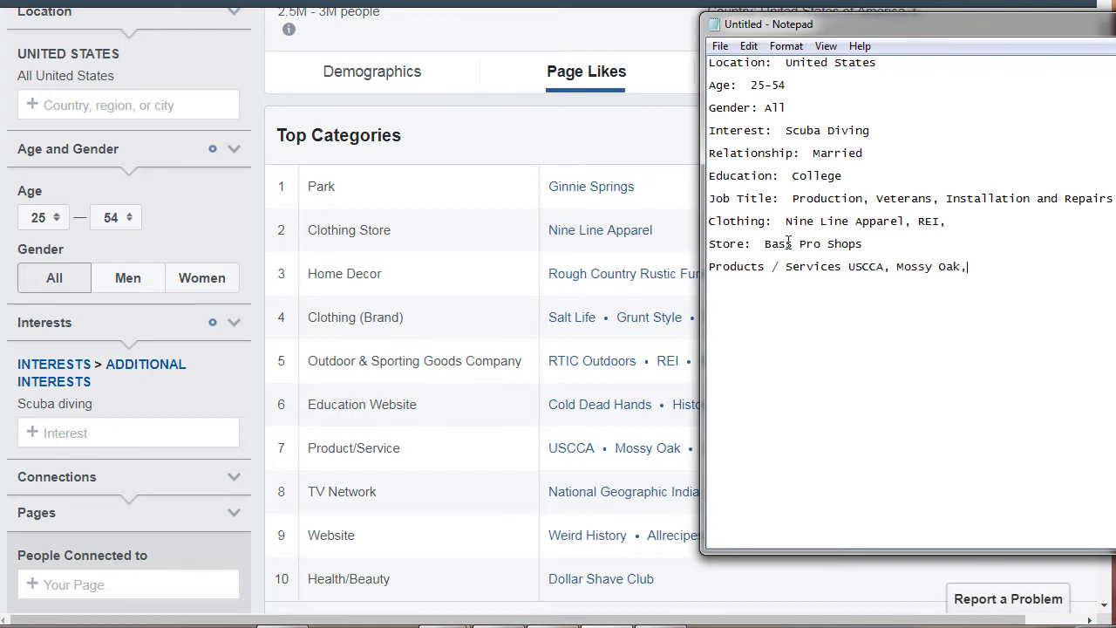
- Add the lines "Website: Dollar Shave Club," and "TV: National Geographic," to the notes
{"action": "type", "text": "Website: Dollar "}
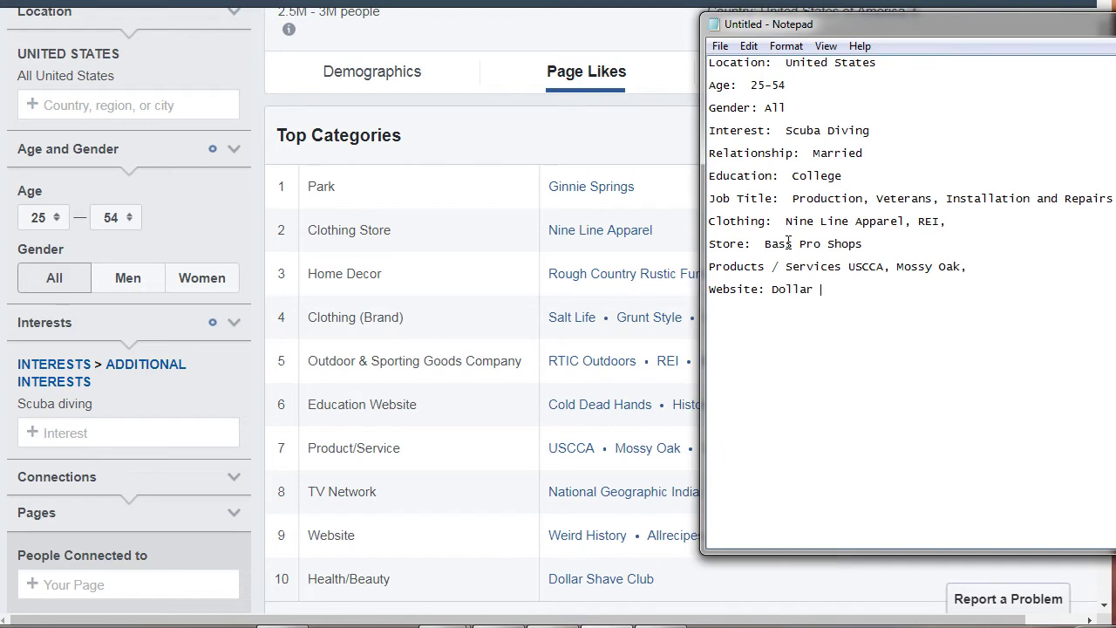
{"action": "type", "text": "Shave Club,"}
{"action": "type", "text": "Natio"}
{"action": "type", "text": "nal G"}
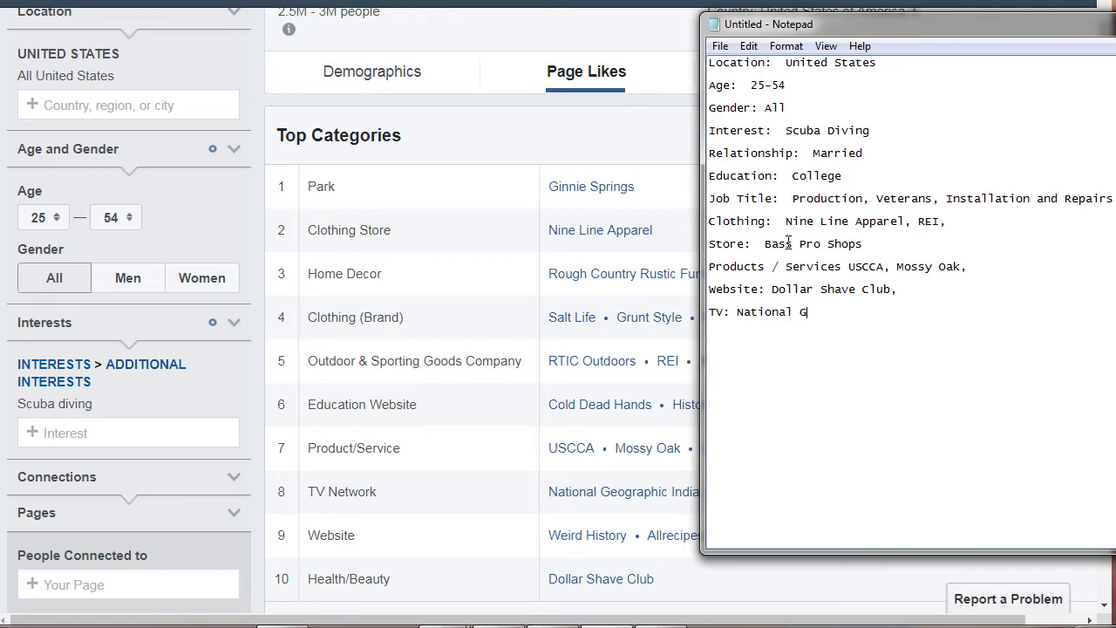
{"action": "type", "text": "eorgrap"}
{"action": "key", "text": "BackSpace"}
{"action": "key", "text": "BackSpace"}
{"action": "key", "text": "BackSpace"}
{"action": "key", "text": "BackSpace"}
{"action": "key", "text": "BackSpace"}
{"action": "type", "text": "graphic,"}
- Check the remaining Top Categories entries and add "Allrecipes" on a new line in the notes
{"action": "left_click", "coordinate": [422, 342]}
{"action": "scroll", "coordinate": [421, 342], "scroll_direction": "down", "scroll_amount": 4}
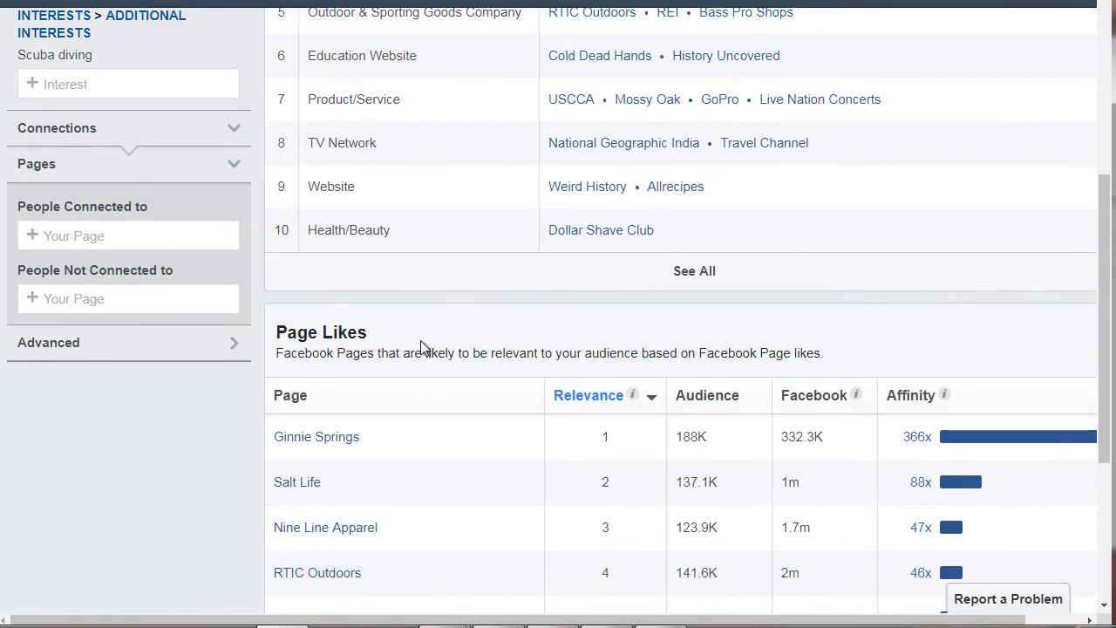
{"action": "scroll", "coordinate": [515, 336], "scroll_direction": "down", "scroll_amount": 1}
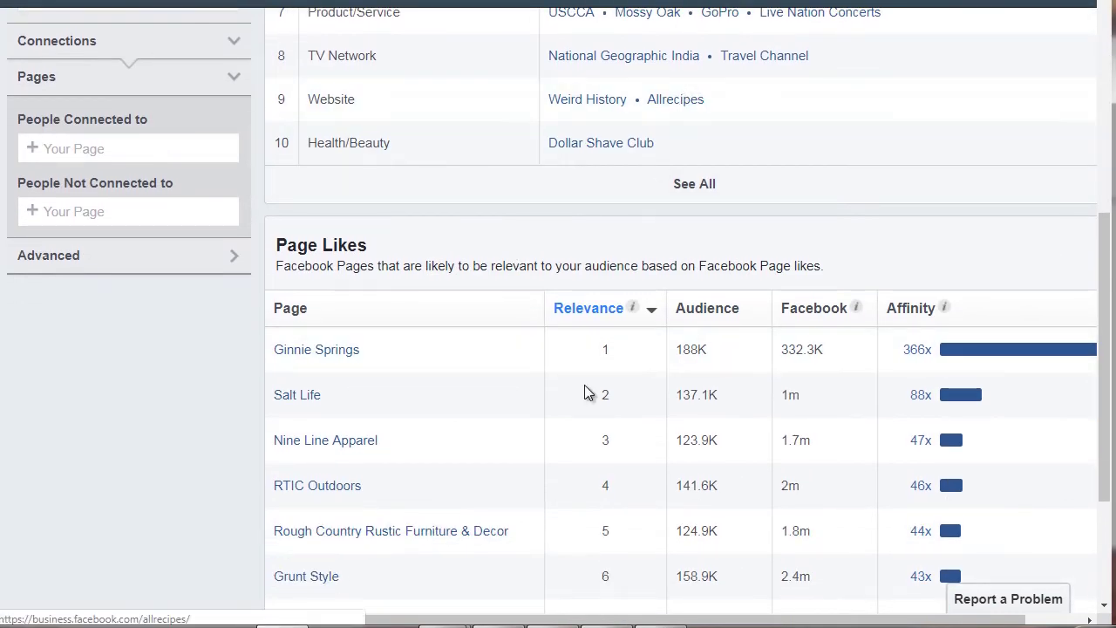
{"action": "left_click", "coordinate": [966, 626]}
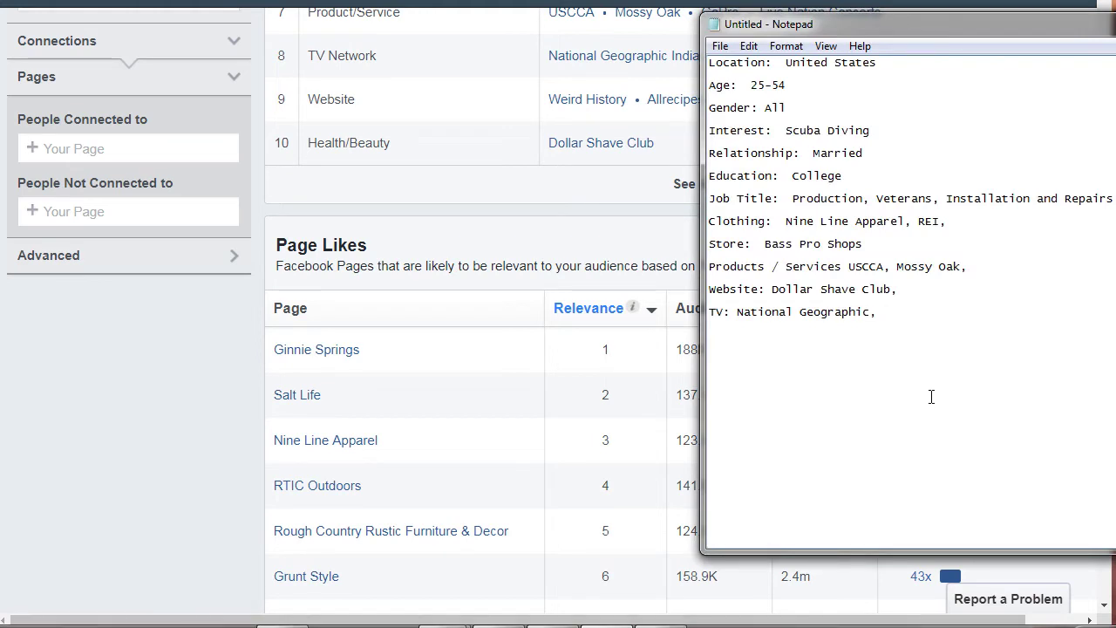
{"action": "key", "text": "Return"}
{"action": "type", "text": "Allrecipes"}
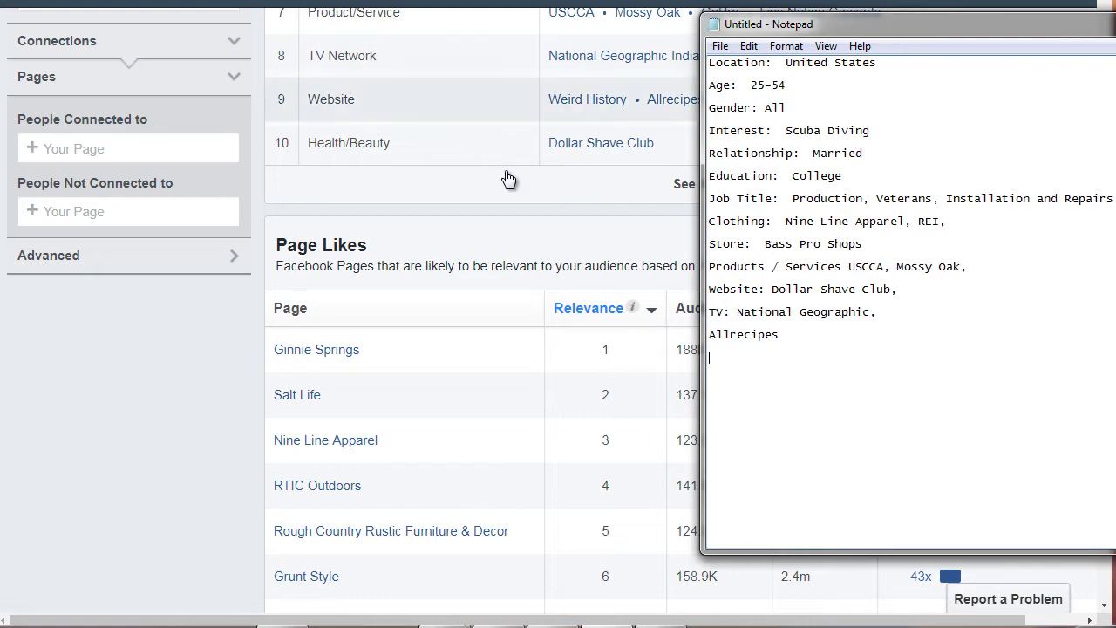
- Review the Top Categories and Page Likes tables and start a "Page Likes:" section in the notes
{"action": "left_click", "coordinate": [508, 224]}
{"action": "scroll", "coordinate": [507, 224], "scroll_direction": "up", "scroll_amount": 5}
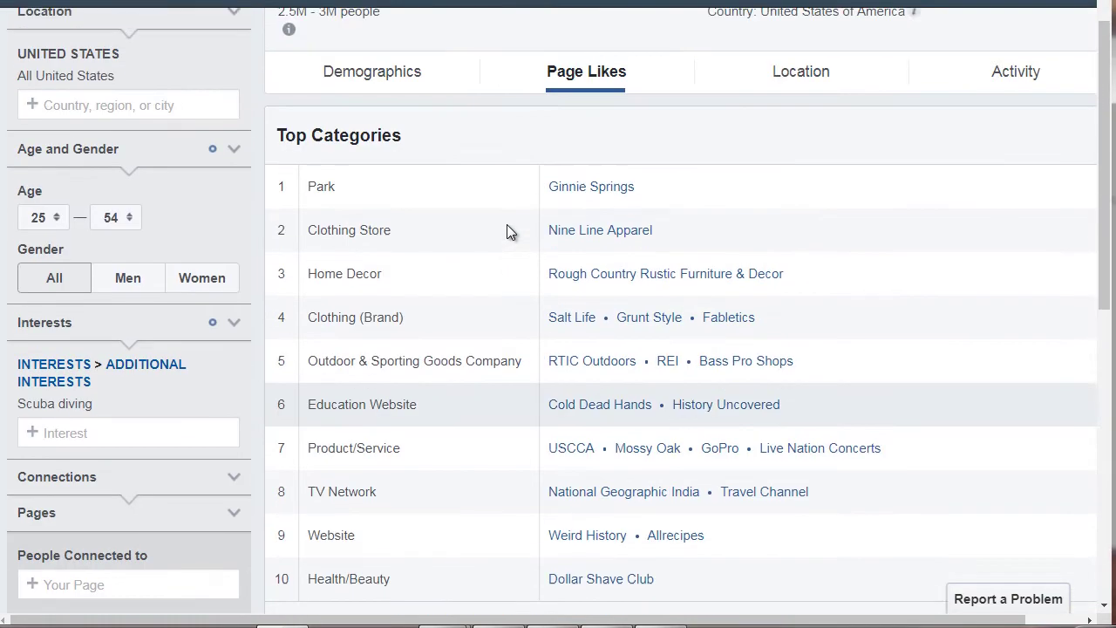
{"action": "scroll", "coordinate": [514, 298], "scroll_direction": "down", "scroll_amount": 4}
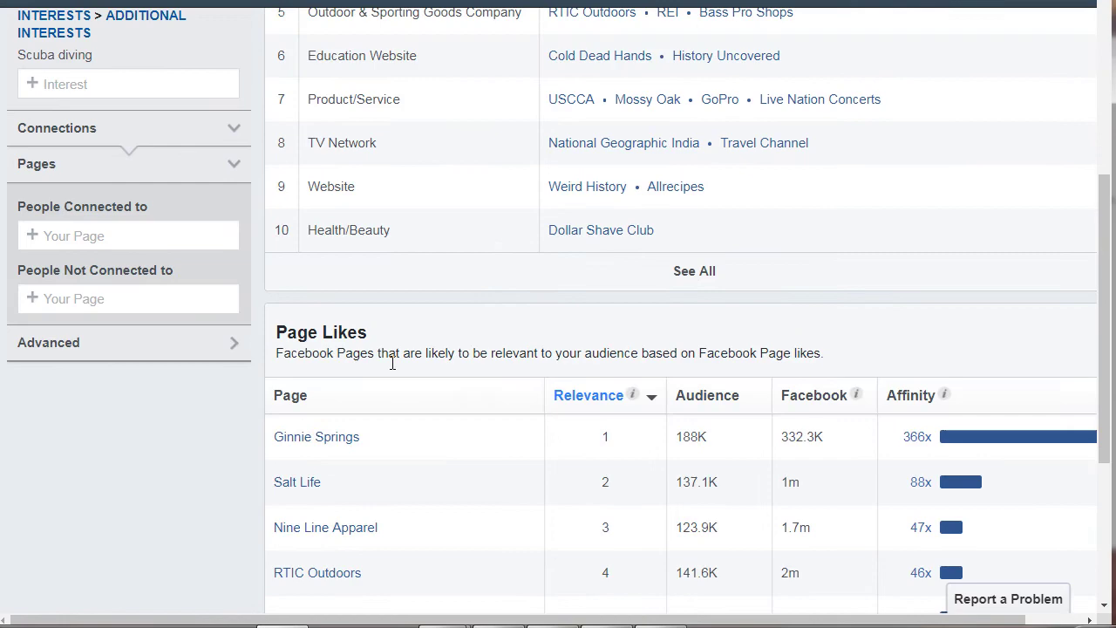
{"action": "scroll", "coordinate": [436, 439], "scroll_direction": "up", "scroll_amount": 3}
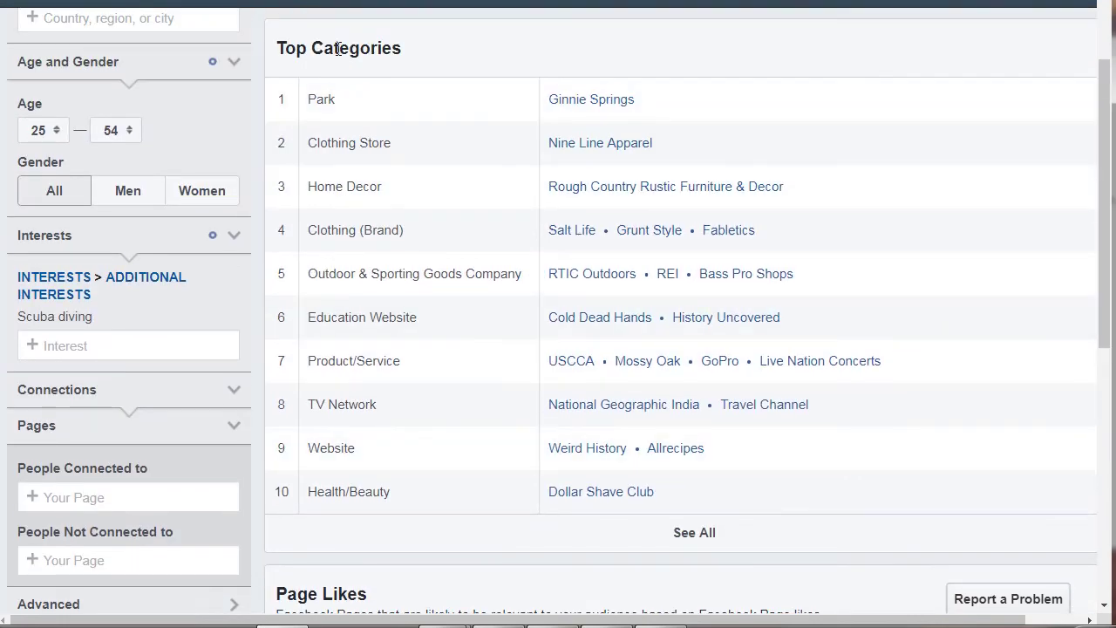
{"action": "scroll", "coordinate": [468, 224], "scroll_direction": "down", "scroll_amount": 3}
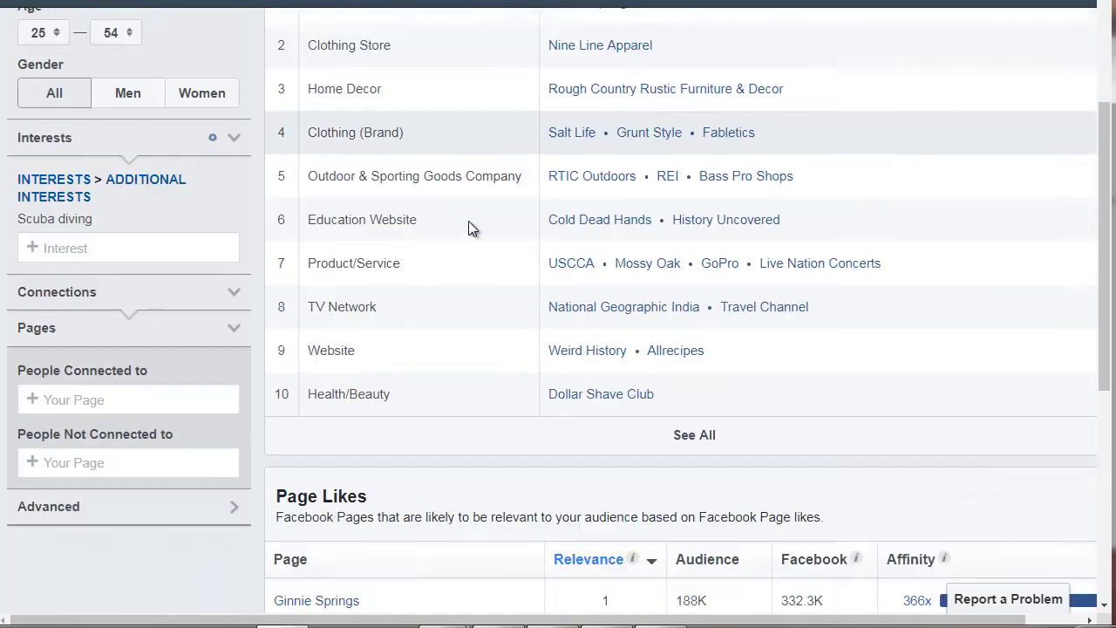
{"action": "scroll", "coordinate": [467, 221], "scroll_direction": "down", "scroll_amount": 3}
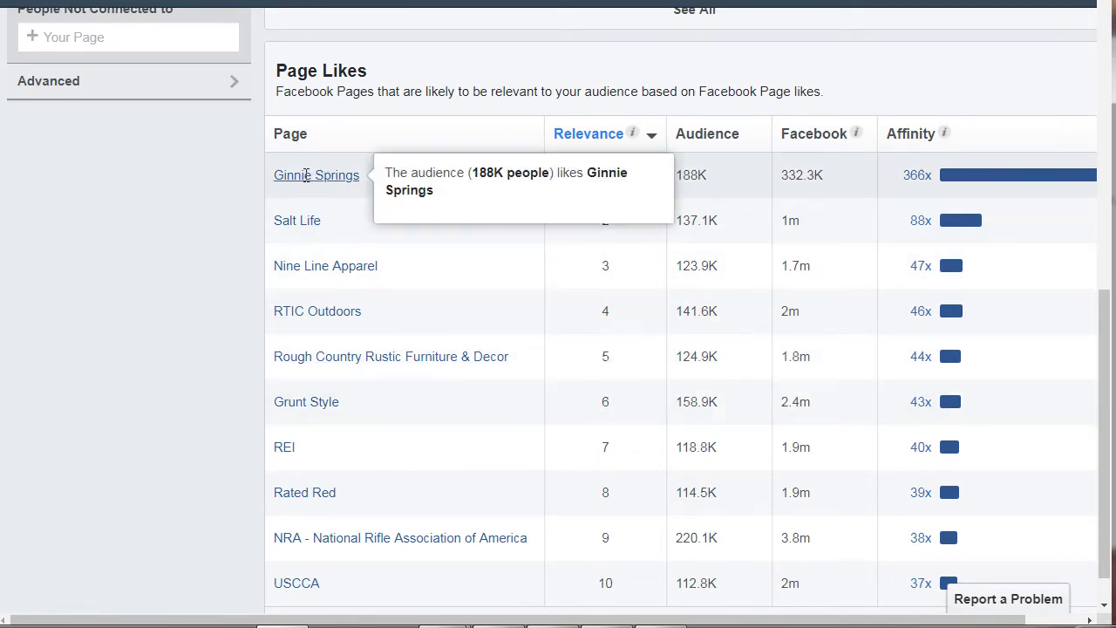
{"action": "key", "text": "alt+Tab"}
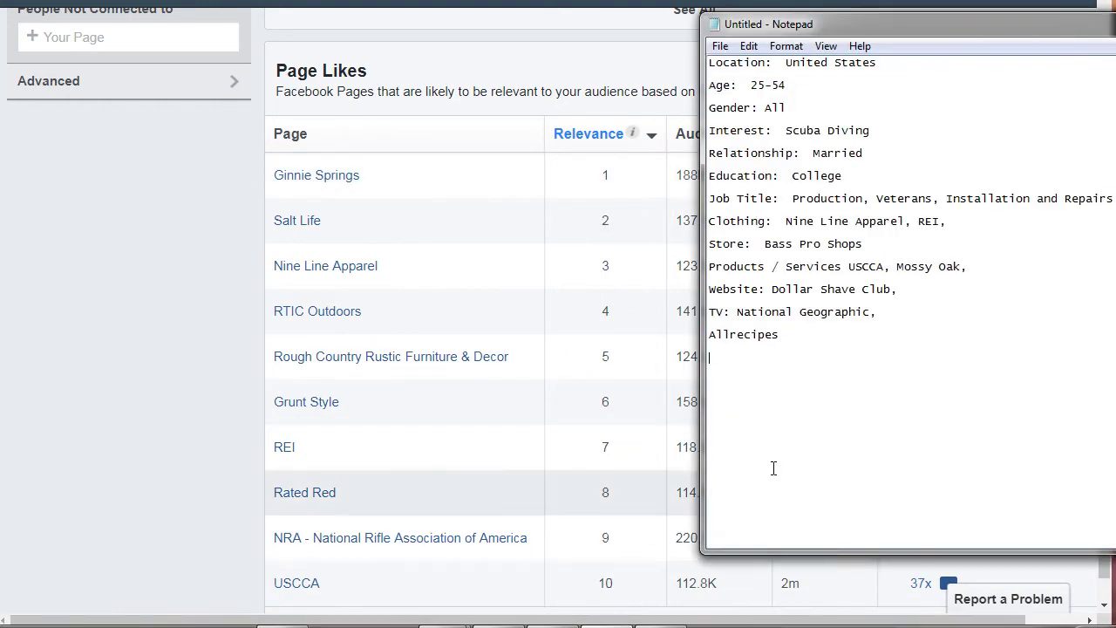
{"action": "type", "text": "Page Li"}
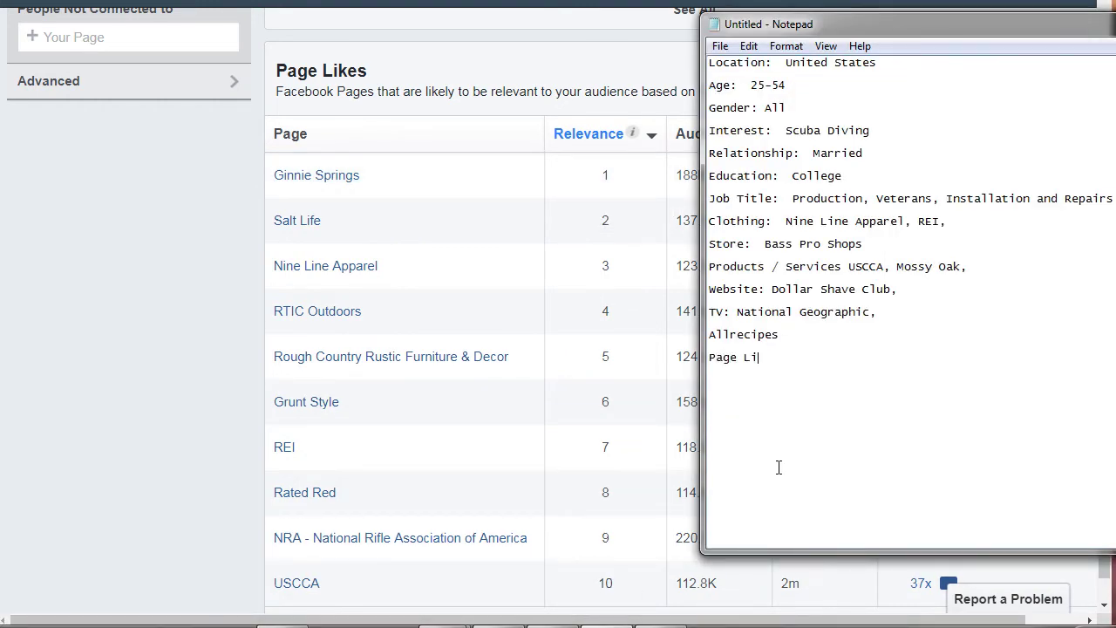
{"action": "type", "text": "kes:  "}
- List "Ginnie Springs", "Salt Life" and "Nine Line Apparel" on separate lines under the Page Likes heading
{"action": "type", "text": "Ginnie Springs"}
{"action": "key", "text": "Return"}
{"action": "type", "text": "Salt Life"}
{"action": "key", "text": "Return"}
{"action": "type", "text": "Nin"}
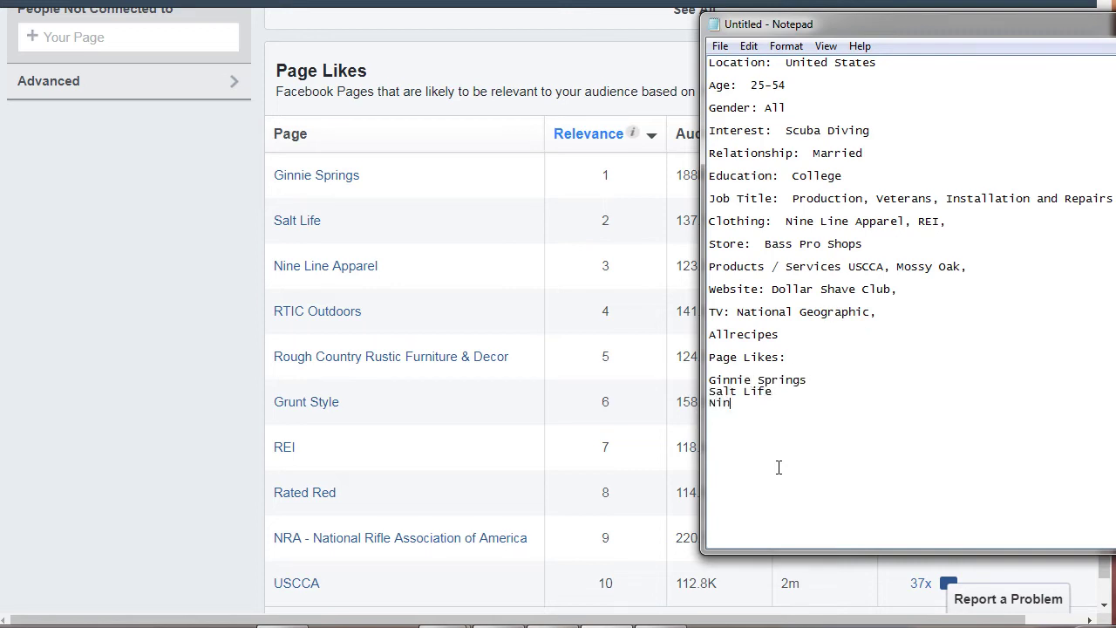
{"action": "type", "text": "e Line Apparenl"}
- Examine the relevance, audience and affinity figures in the Page Likes table, and look over the Top Categories again
{"action": "left_click", "coordinate": [466, 85]}
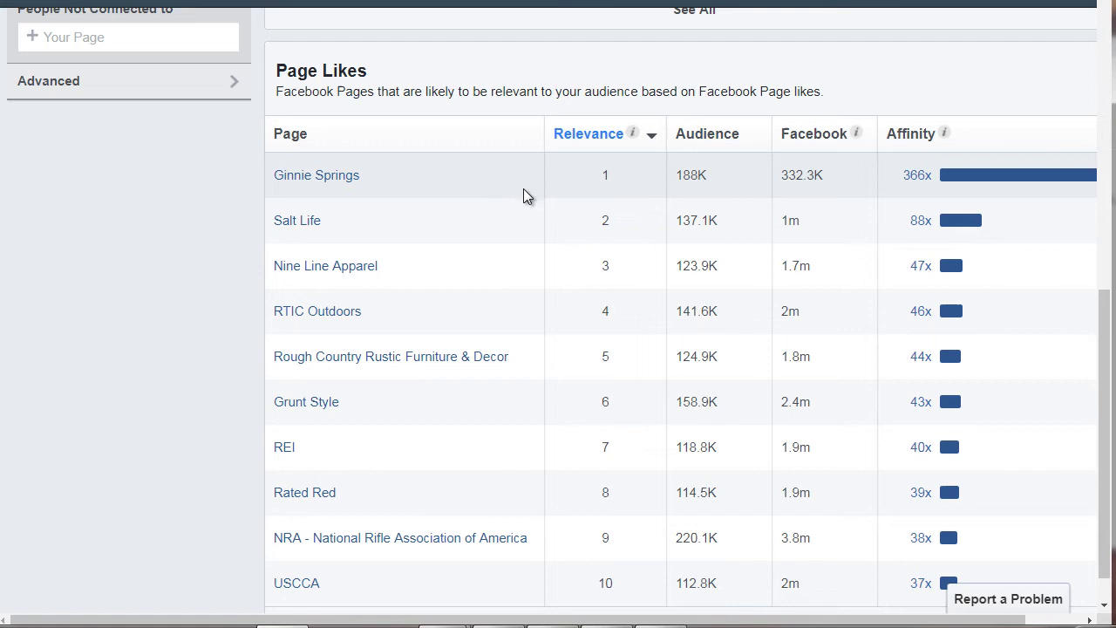
{"action": "mouse_move", "coordinate": [948, 136]}
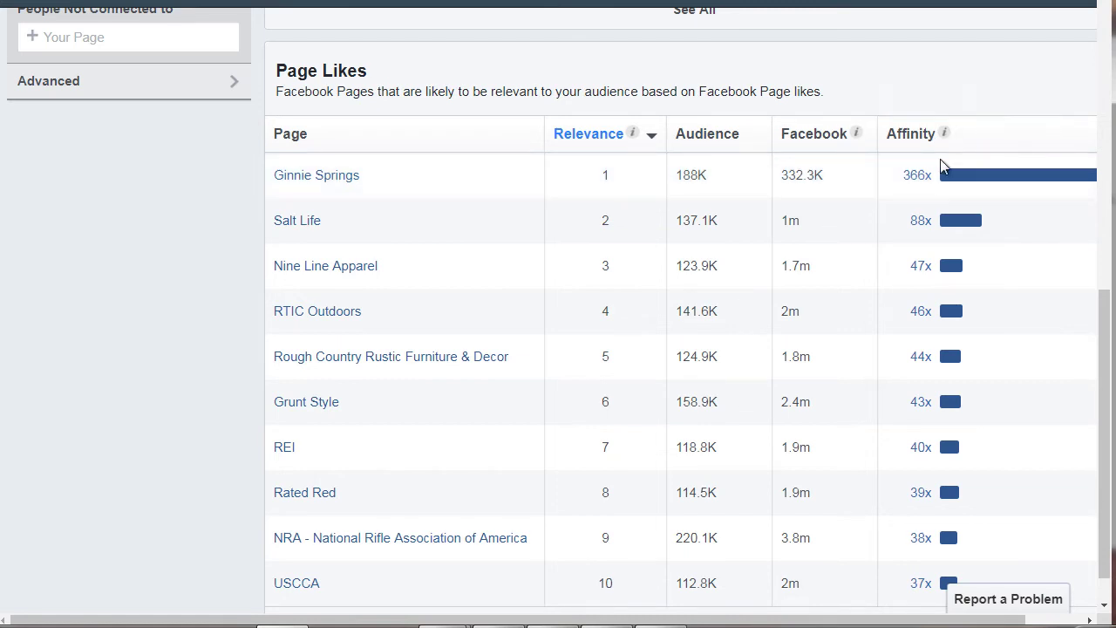
{"action": "mouse_move", "coordinate": [943, 175]}
{"action": "scroll", "coordinate": [237, 222], "scroll_direction": "down", "scroll_amount": 1}
{"action": "scroll", "coordinate": [241, 230], "scroll_direction": "up", "scroll_amount": 4}
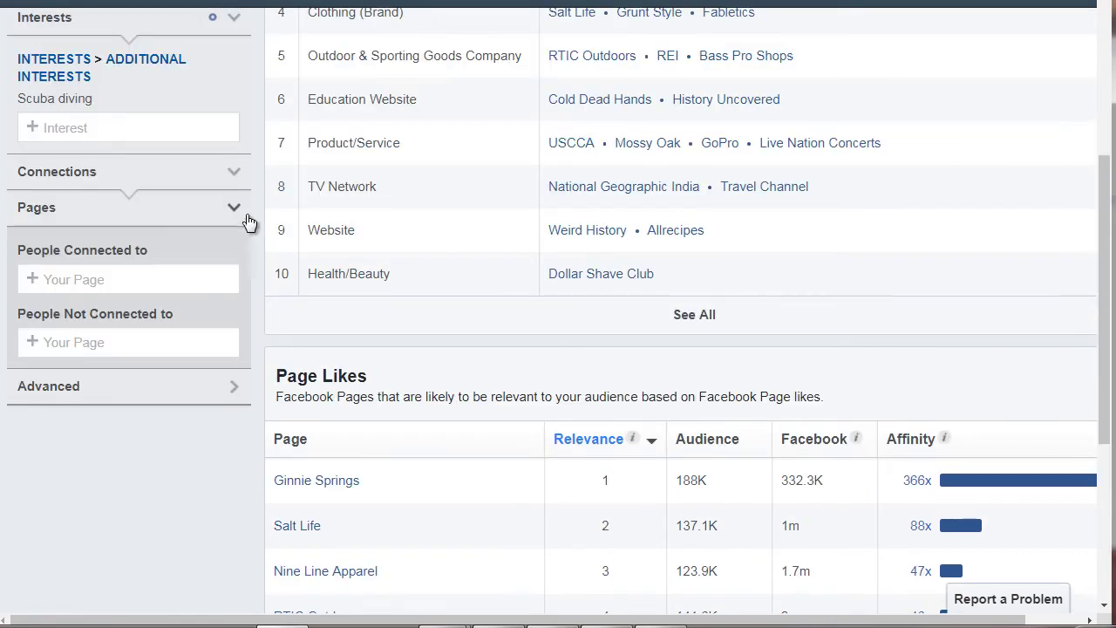
{"action": "scroll", "coordinate": [253, 209], "scroll_direction": "down", "scroll_amount": 2}
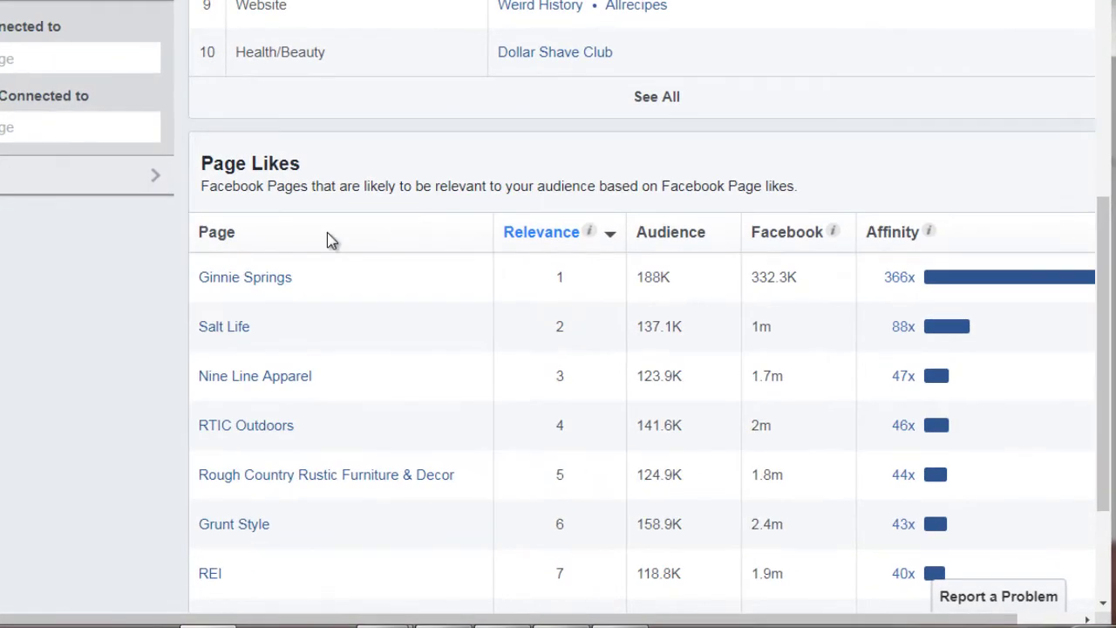
{"action": "scroll", "coordinate": [439, 406], "scroll_direction": "up", "scroll_amount": 7}
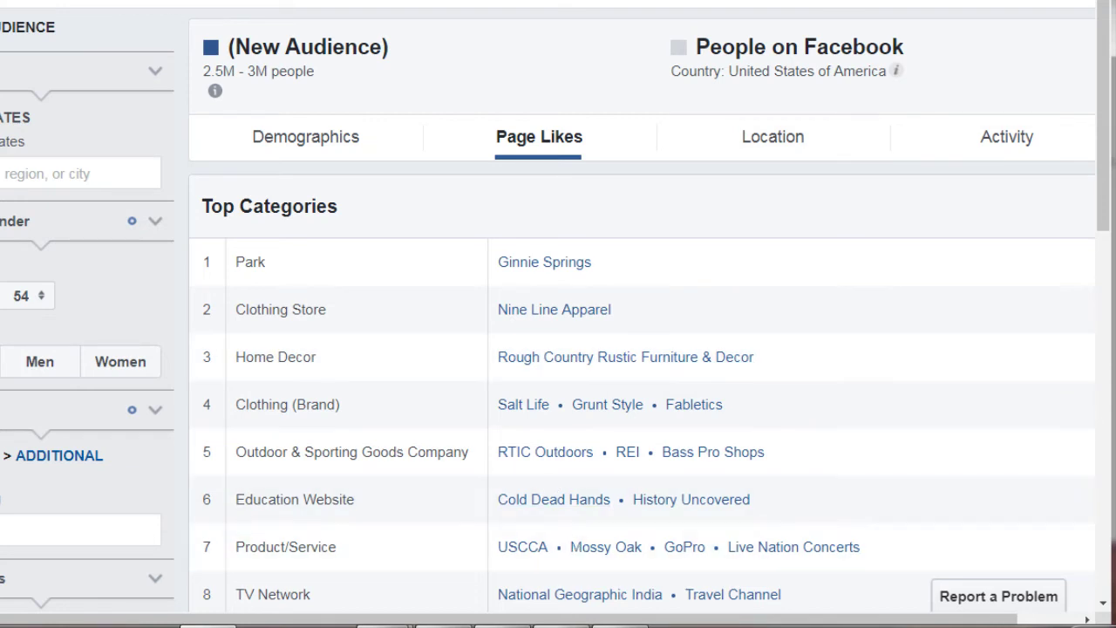
- Add the line "Specific Location: Flordia, Hawaii" below the page likes in the Notepad notes
{"action": "left_click", "coordinate": [604, 619]}
{"action": "key", "text": "Return"}
{"action": "key", "text": "Return"}
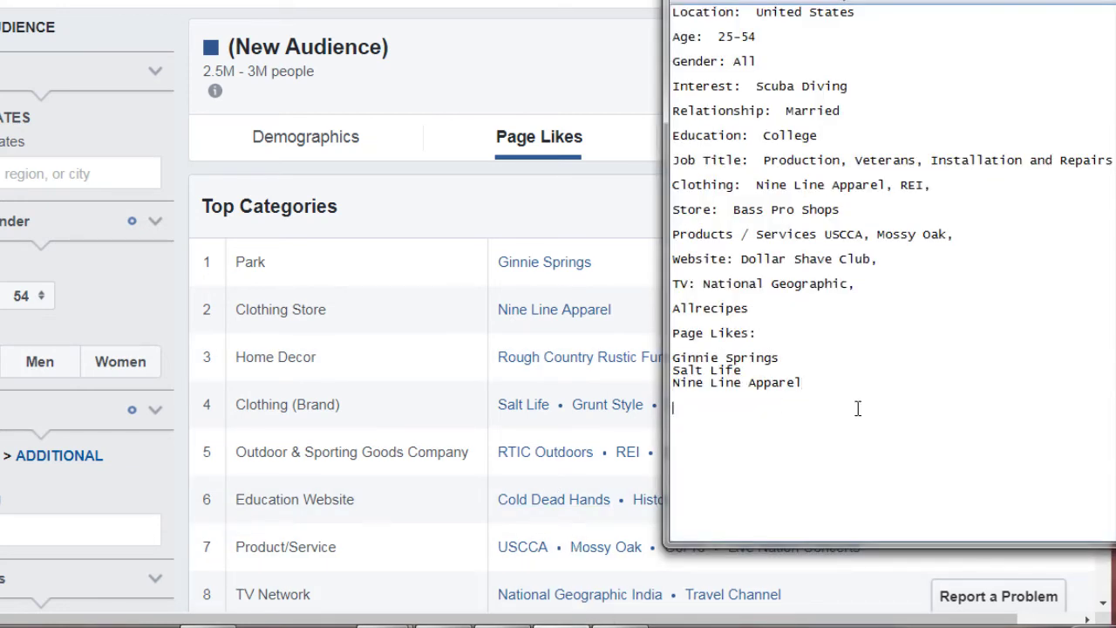
{"action": "key", "text": "Return"}
{"action": "type", "text": "Specific Location:"}
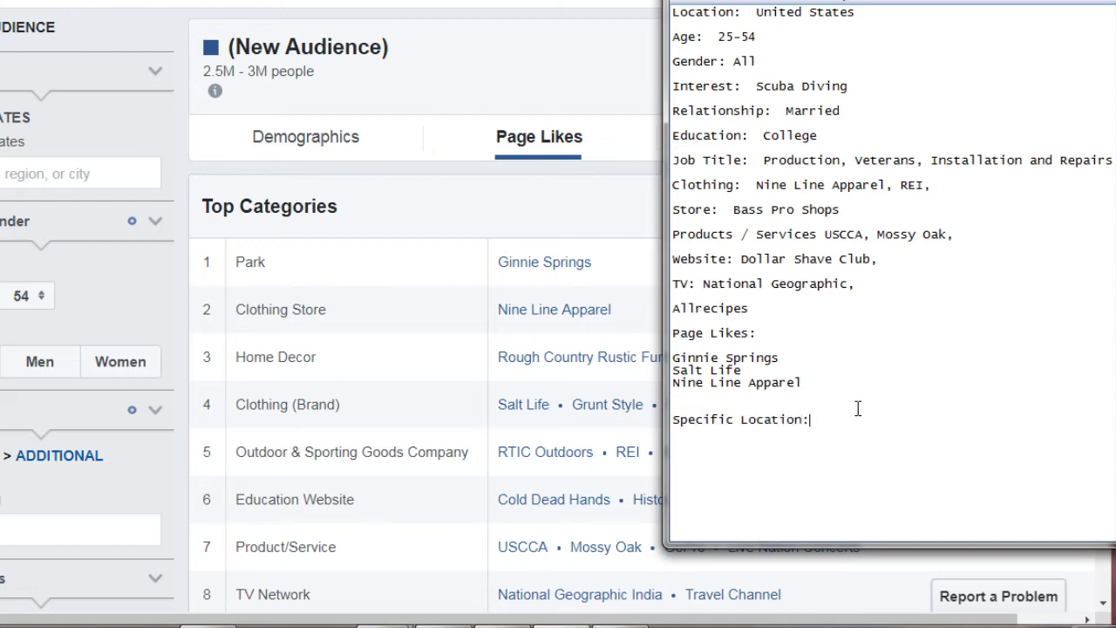
{"action": "type", "text": "  Flordia, Hawaii"}
- Switch to Audience Insights, open the audience's Activity data and review the Device Users chart
{"action": "left_click", "coordinate": [534, 87]}
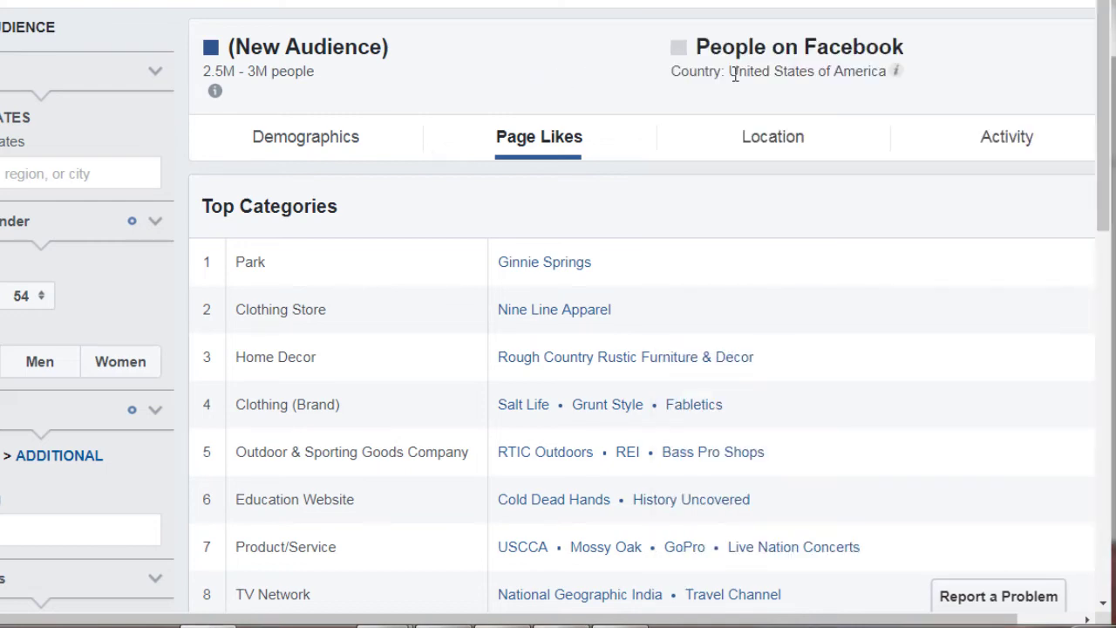
{"action": "left_click", "coordinate": [959, 155]}
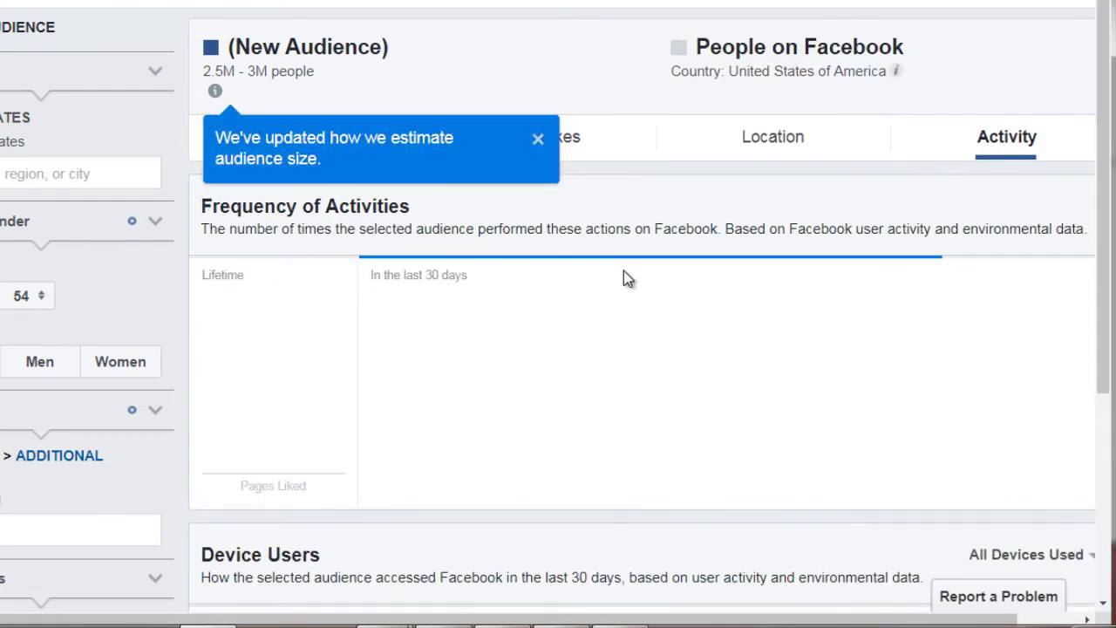
{"action": "scroll", "coordinate": [623, 277], "scroll_direction": "down", "scroll_amount": 3}
- Add the line "Devices: Mobile devices, IOS, android, etc" below the Specific Location line in the Notepad notes
{"action": "key", "text": "alt+Tab"}
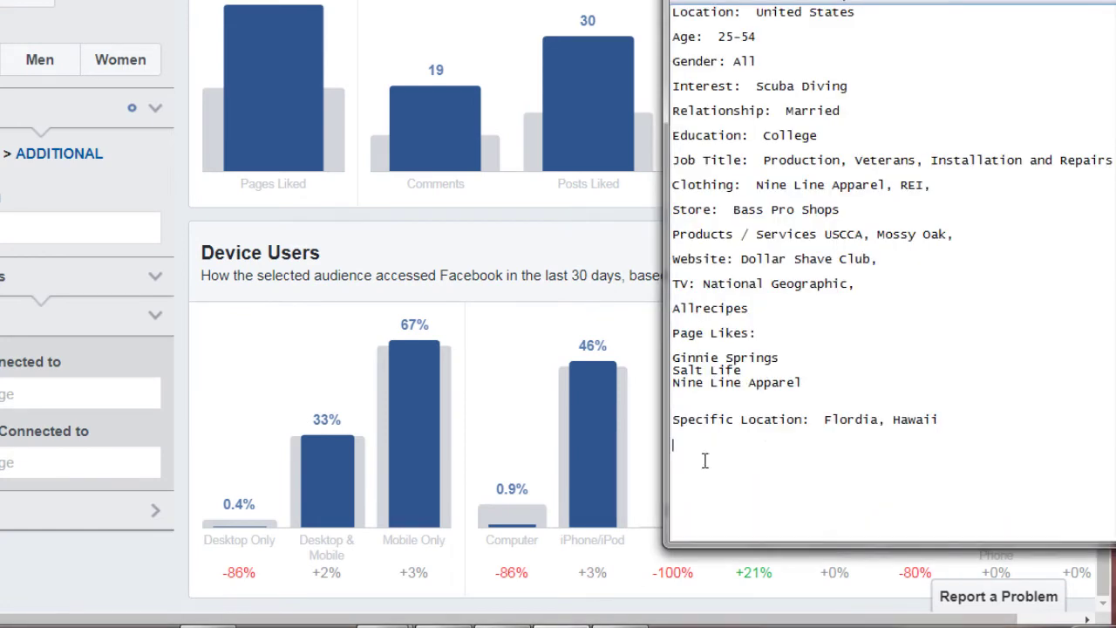
{"action": "key", "text": "Return"}
{"action": "type", "text": "Devices:"}
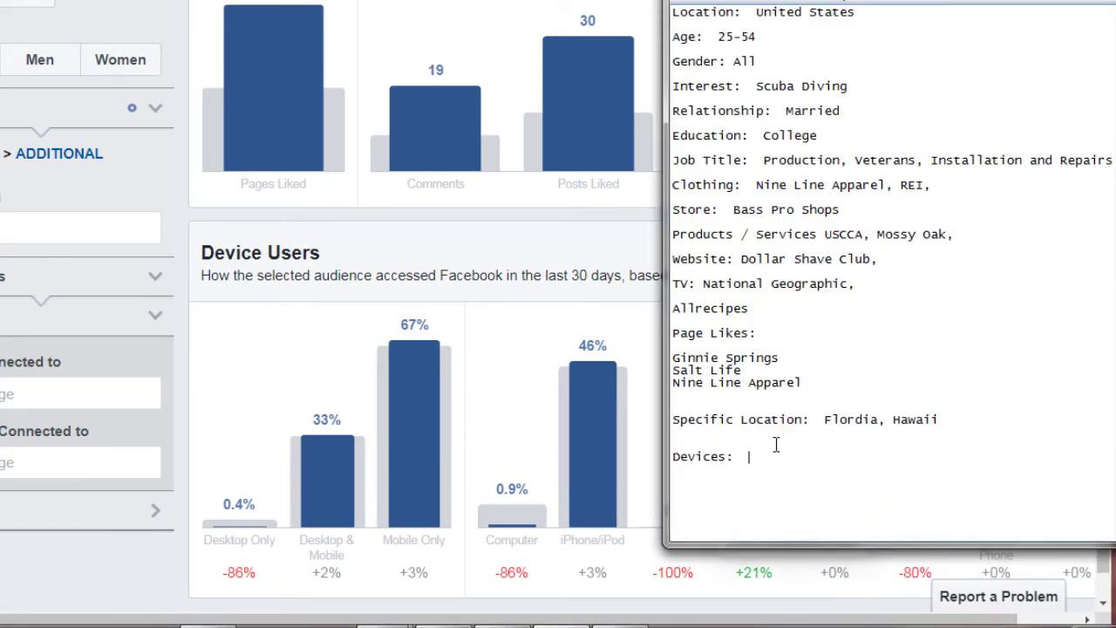
{"action": "type", "text": "  Mobile devices, IOS, androi"}
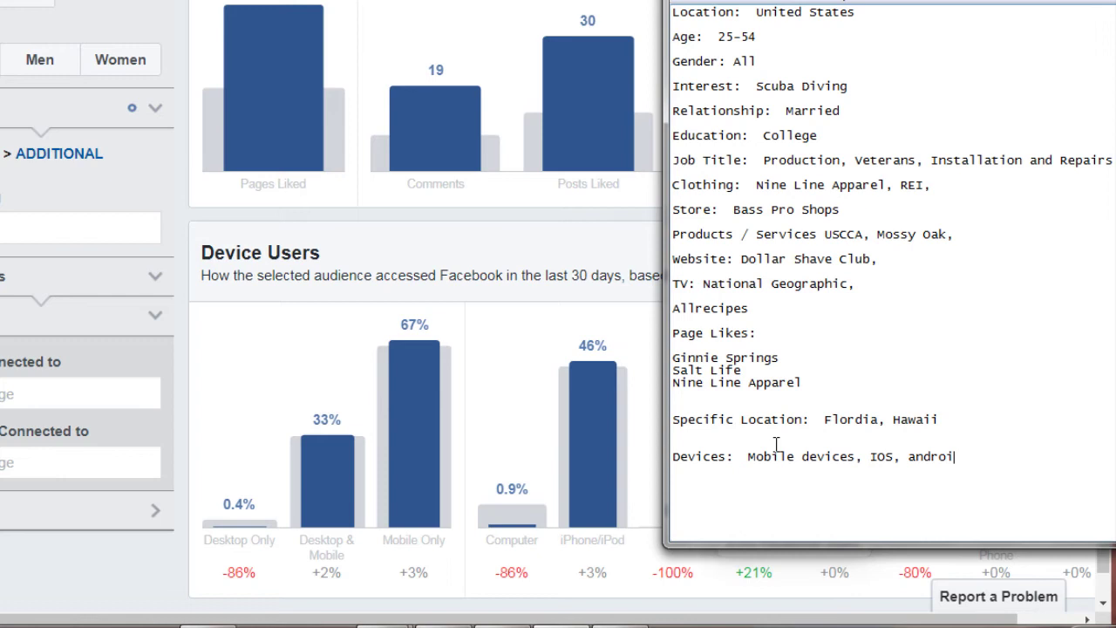
{"action": "type", "text": "d, etc"}
- Remove the extra blank lines above the Specific Location and Devices lines in the notes, and move the Notepad window aside
{"action": "left_click", "coordinate": [758, 439]}
{"action": "key", "text": "Delete"}
{"action": "key", "text": "Up"}
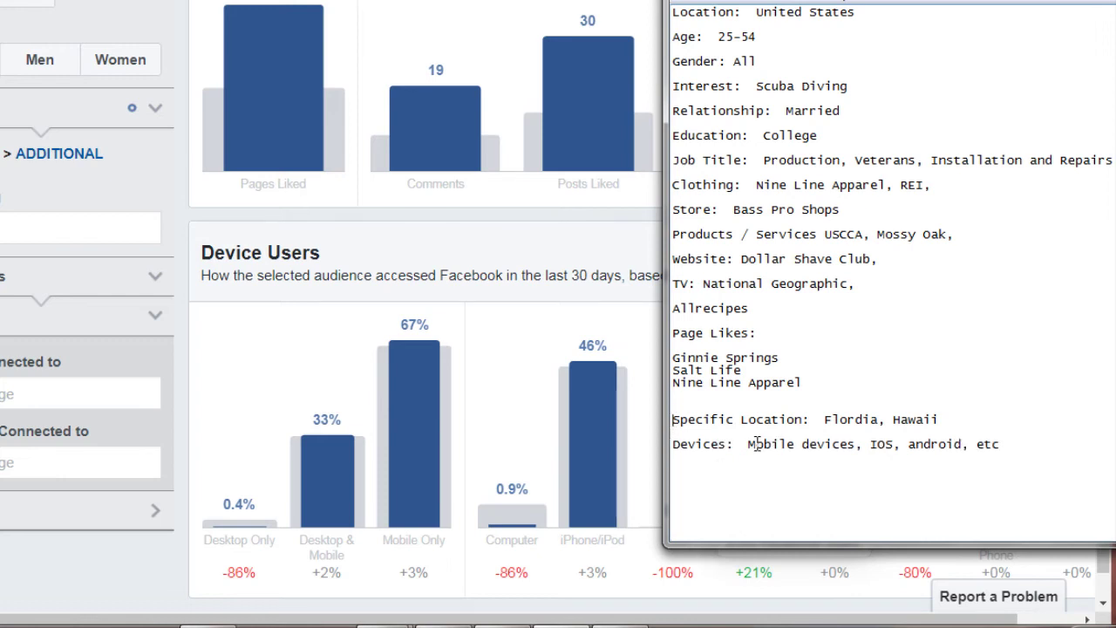
{"action": "key", "text": "BackSpace"}
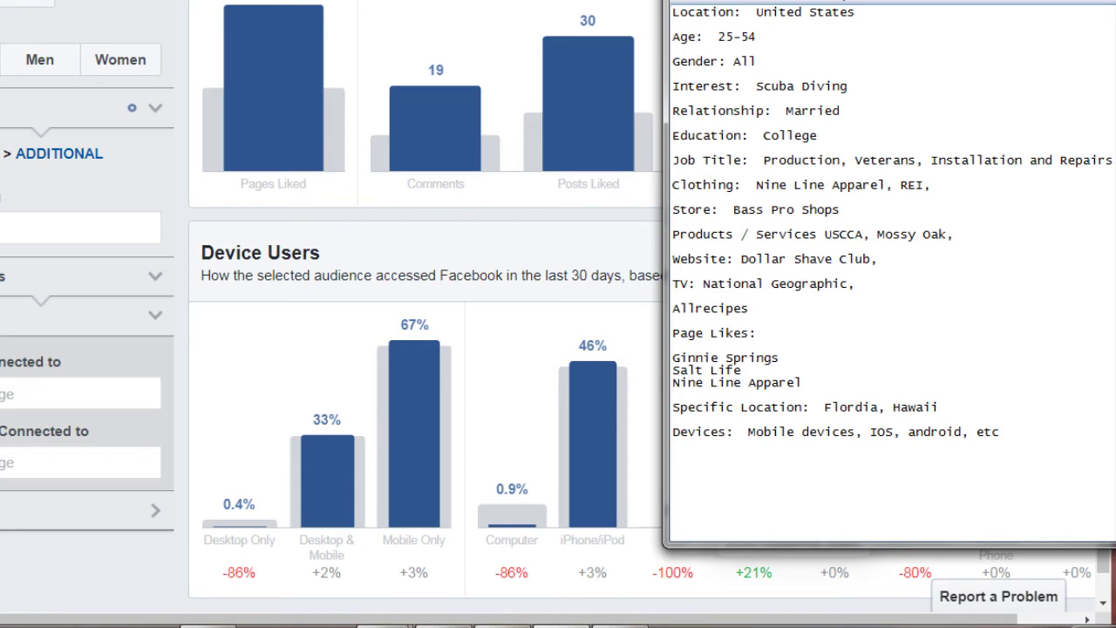
{"action": "left_click_drag", "start_coordinate": [889, 2], "coordinate": [415, 2]}
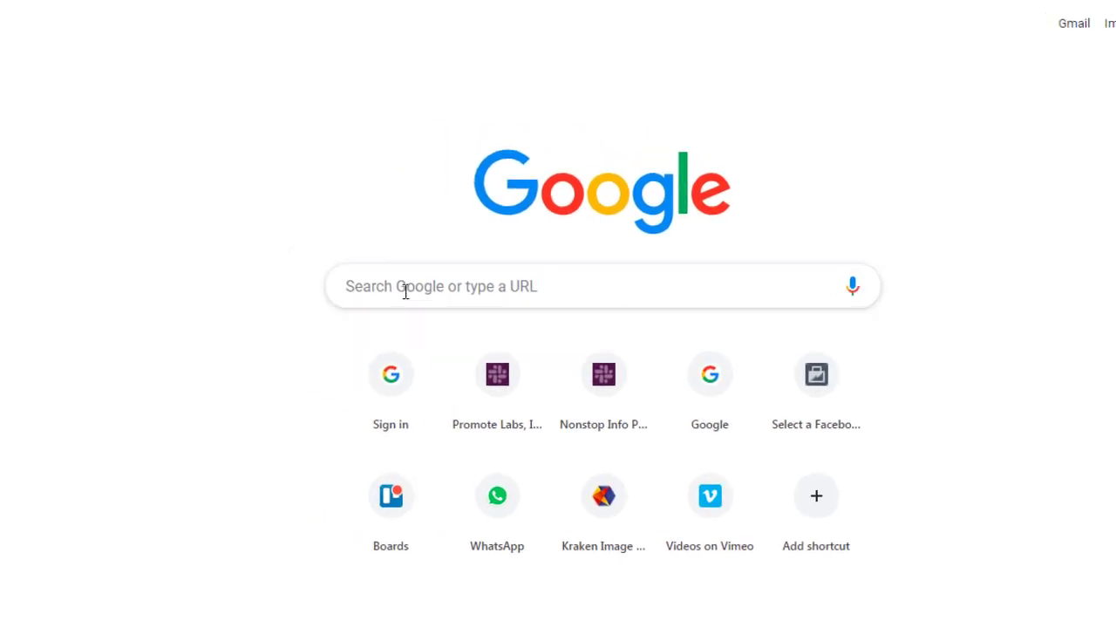
- Search Google for "food magazine"
{"action": "left_click", "coordinate": [287, 212]}
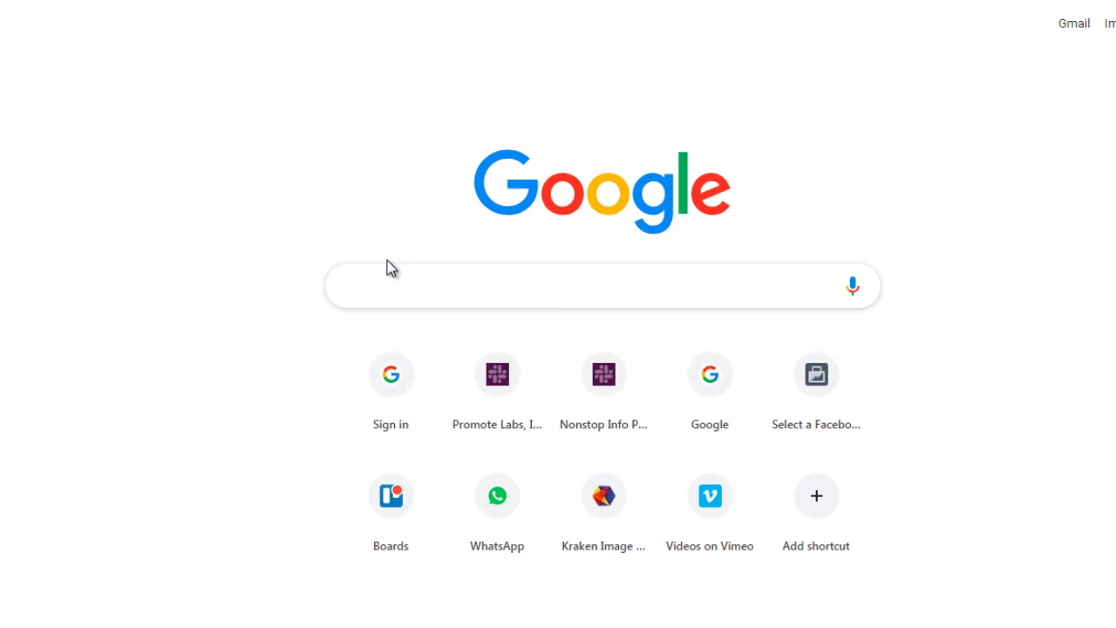
{"action": "type", "text": "food magaz"}
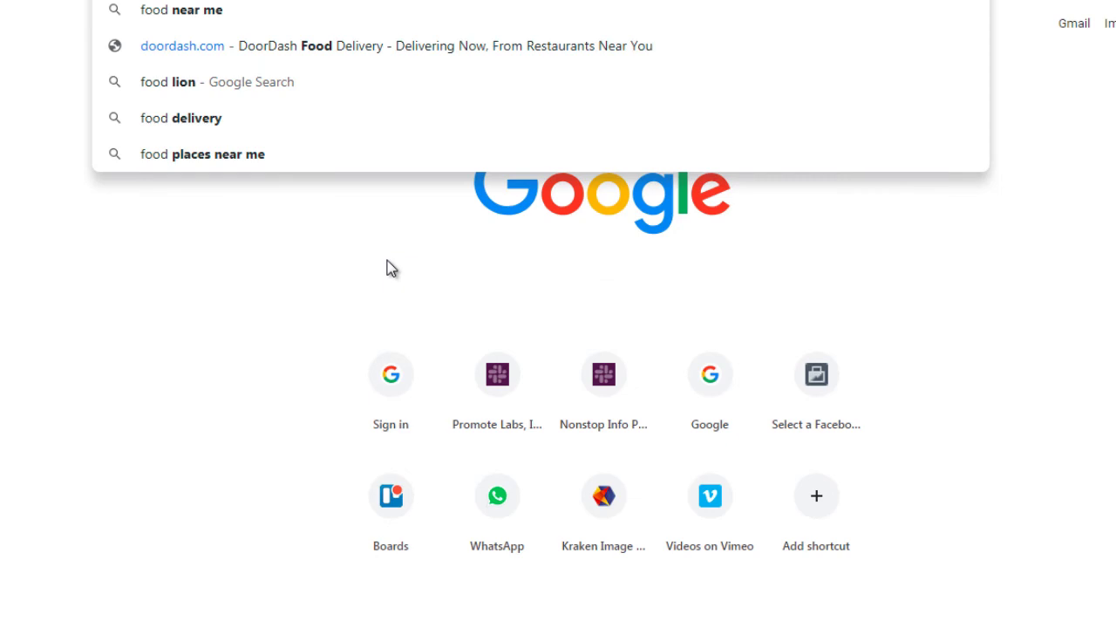
{"action": "type", "text": "ine"}
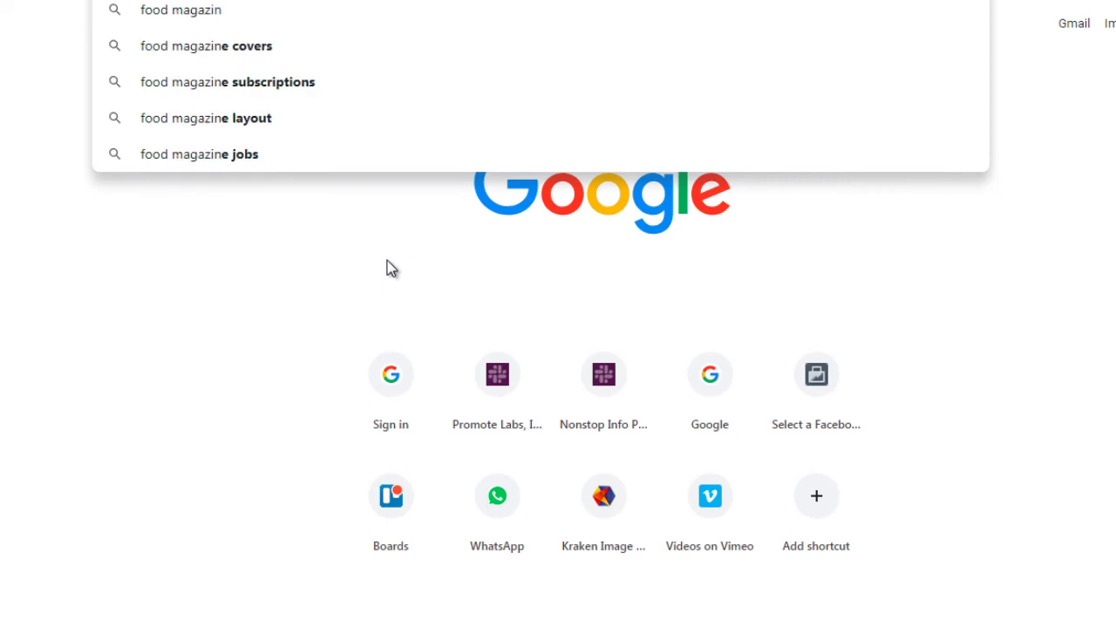
{"action": "key", "text": "Return"}
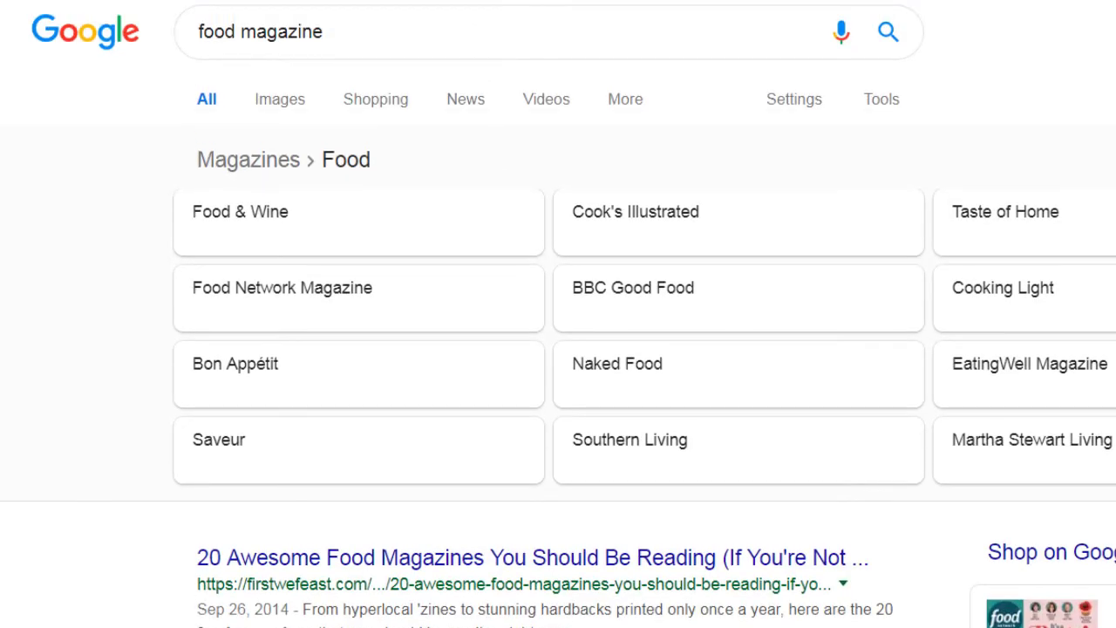
- Refine the Google search to "food magazine advertise"
{"action": "left_click", "coordinate": [368, 33]}
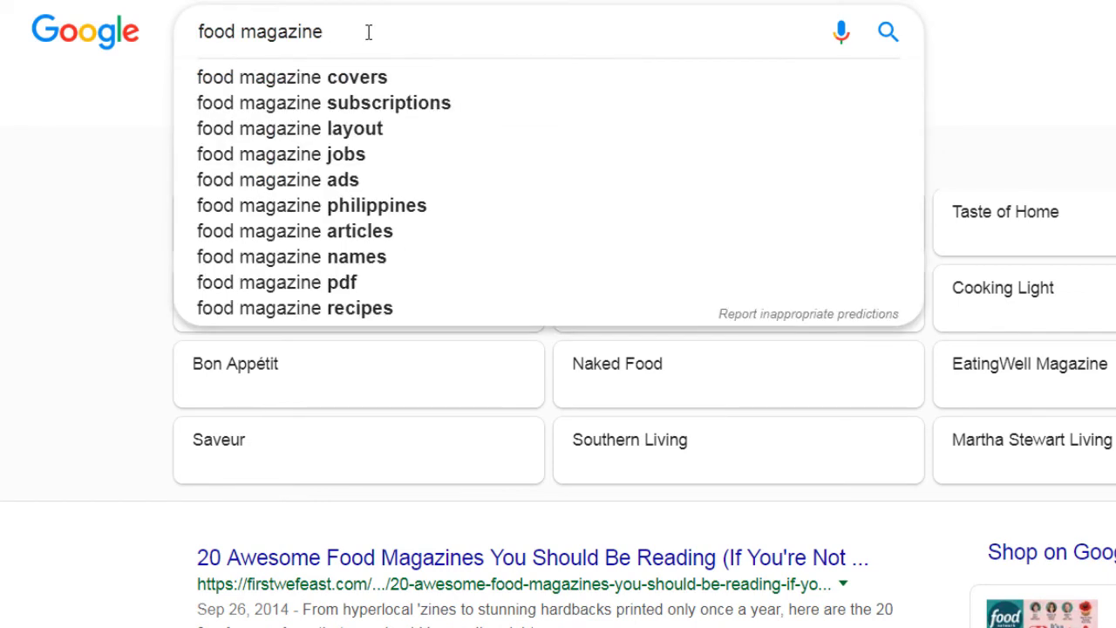
{"action": "type", "text": "advertise"}
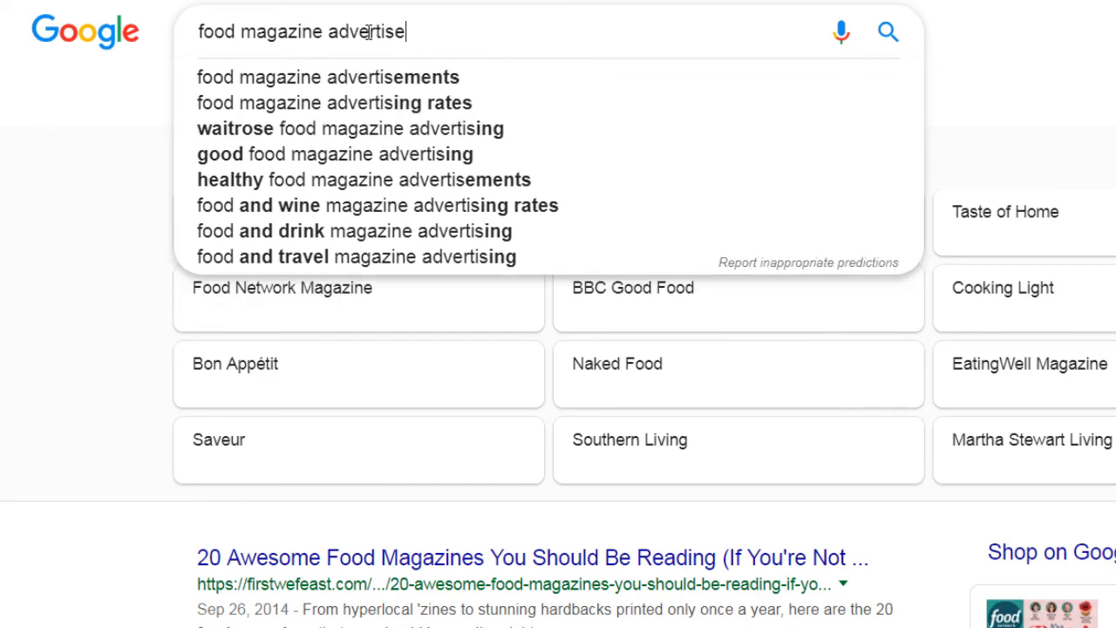
{"action": "key", "text": "Return"}
- Open the Food Network Magazine Media Kit and Food & Wine Magazine Media Kit results in new tabs
{"action": "right_click", "coordinate": [310, 199]}
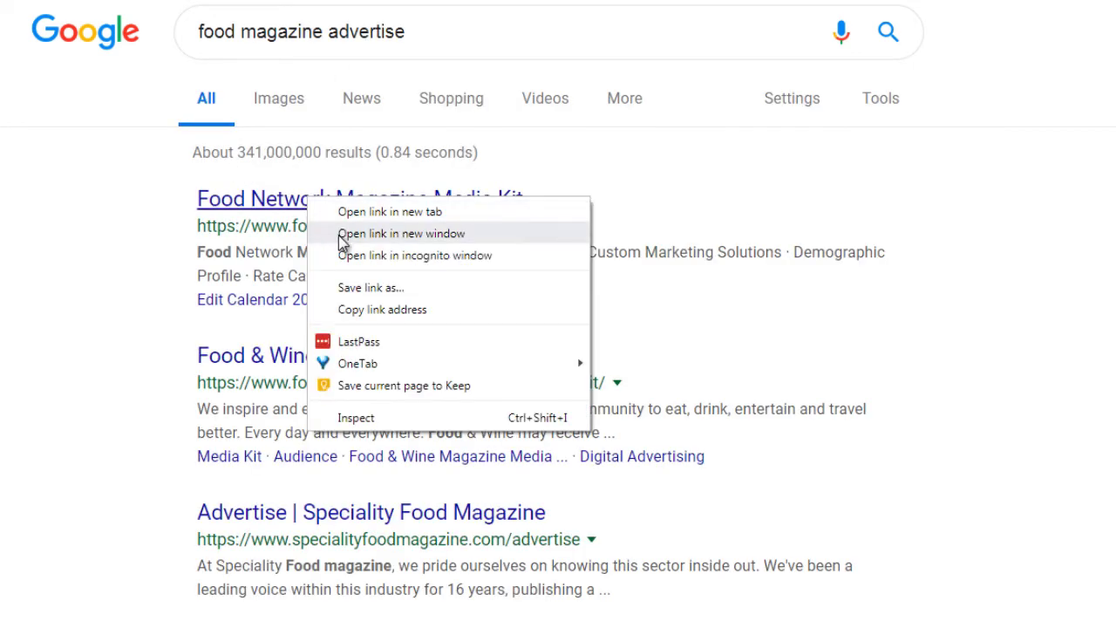
{"action": "left_click", "coordinate": [341, 212]}
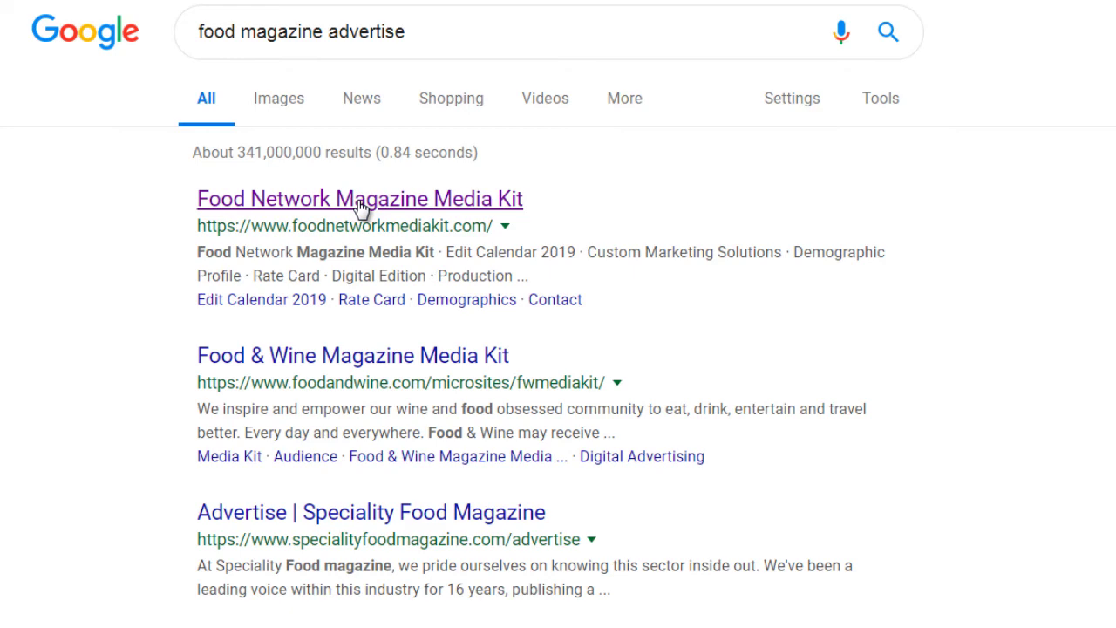
{"action": "scroll", "coordinate": [359, 206], "scroll_direction": "down", "scroll_amount": 1}
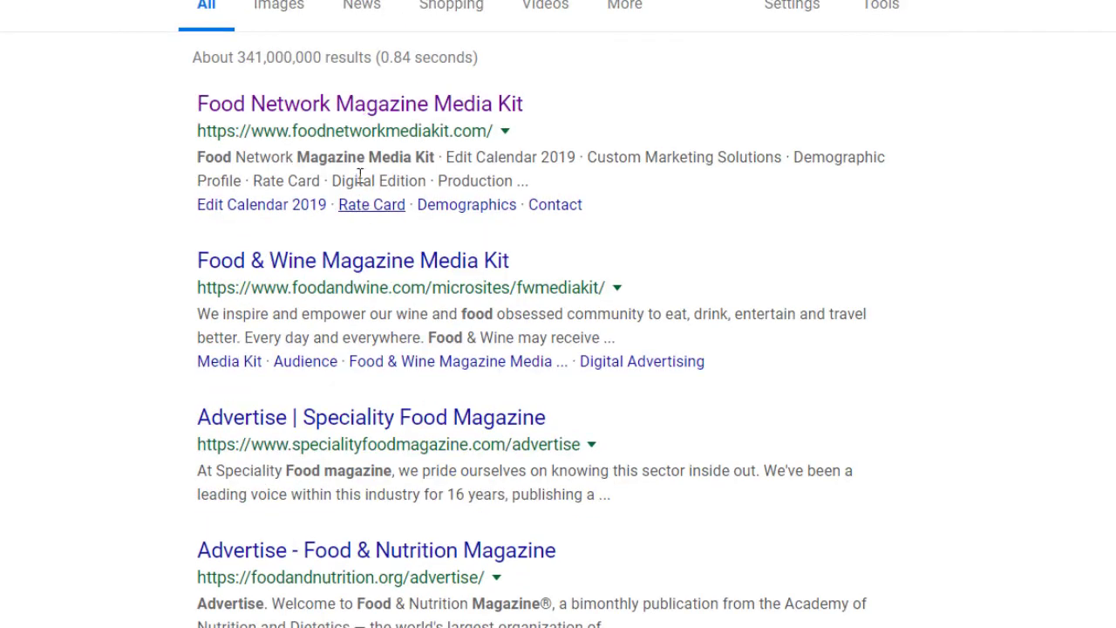
{"action": "right_click", "coordinate": [359, 272]}
{"action": "left_click", "coordinate": [376, 279]}
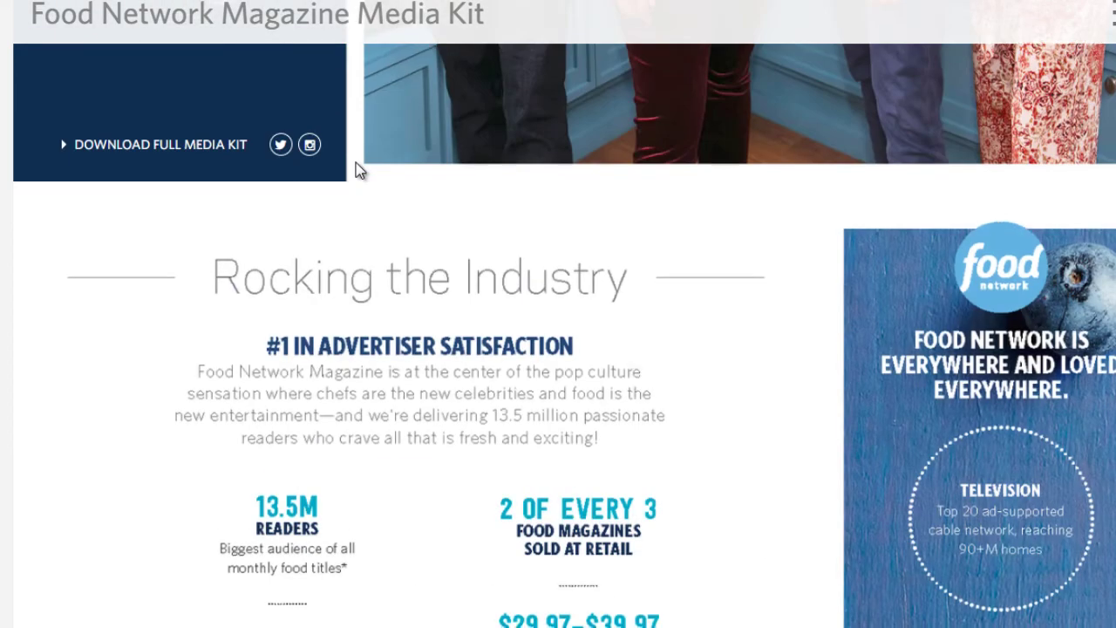
- Examine the Food Network Magazine Media Kit, including its readership figures, edit calendar and Demographic Profile table
{"action": "scroll", "coordinate": [288, 209], "scroll_direction": "down", "scroll_amount": 1}
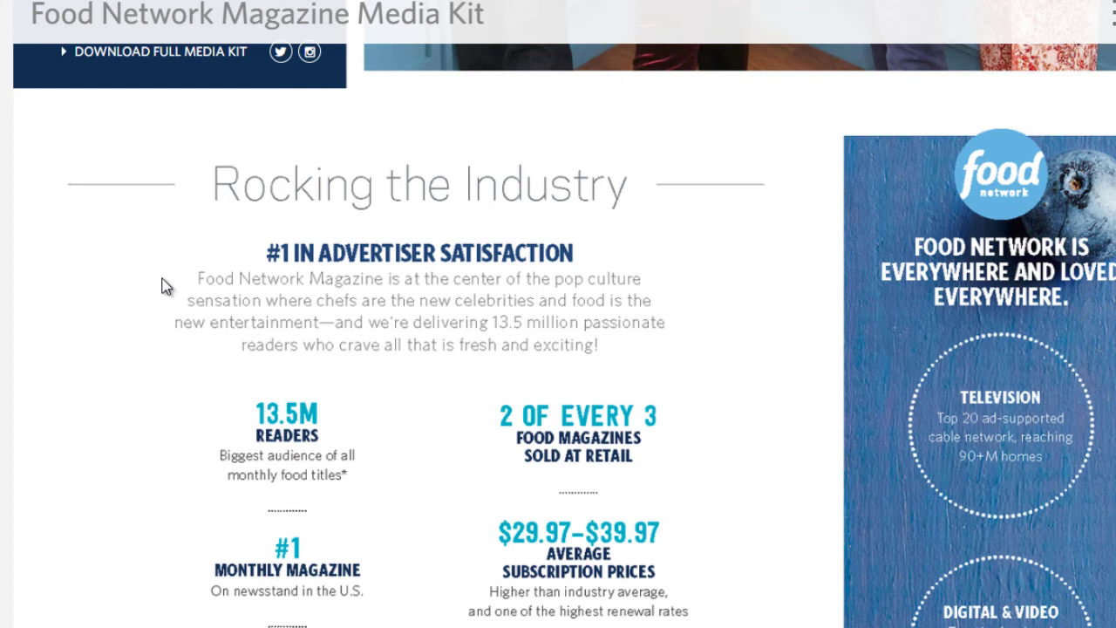
{"action": "scroll", "coordinate": [164, 286], "scroll_direction": "down", "scroll_amount": 3}
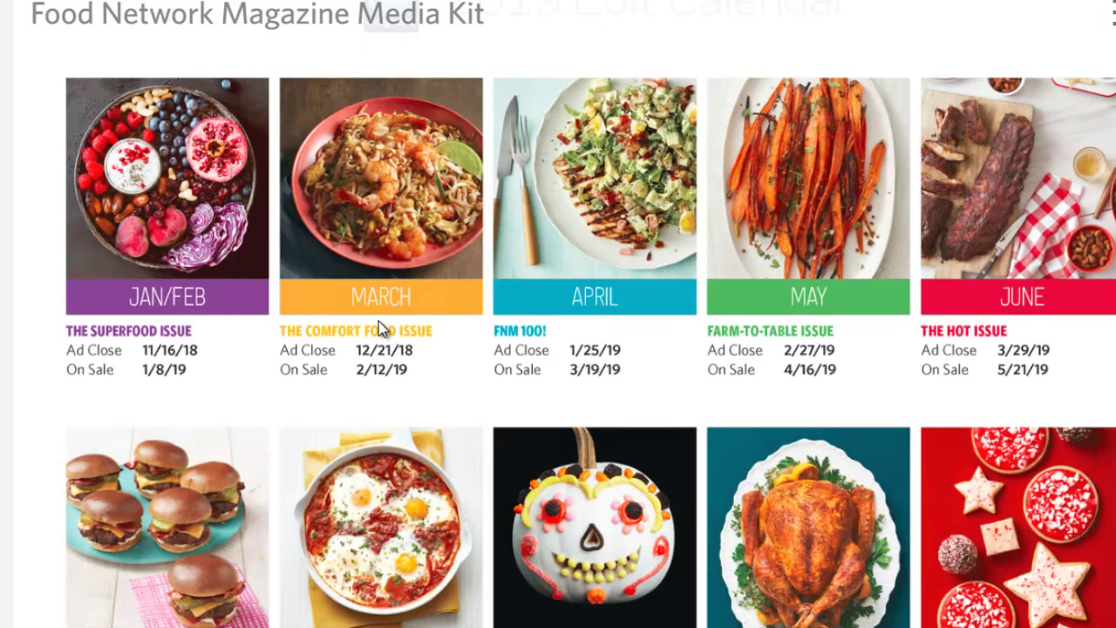
{"action": "scroll", "coordinate": [230, 325], "scroll_direction": "down", "scroll_amount": 10}
{"action": "scroll", "coordinate": [229, 319], "scroll_direction": "down", "scroll_amount": 10}
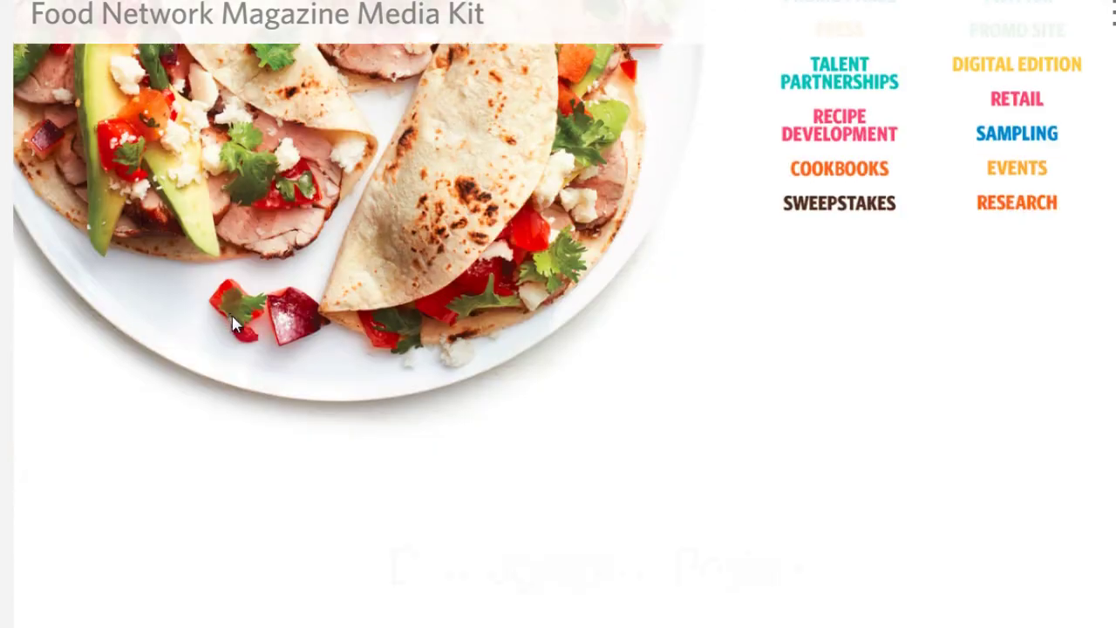
{"action": "scroll", "coordinate": [258, 307], "scroll_direction": "up", "scroll_amount": 2}
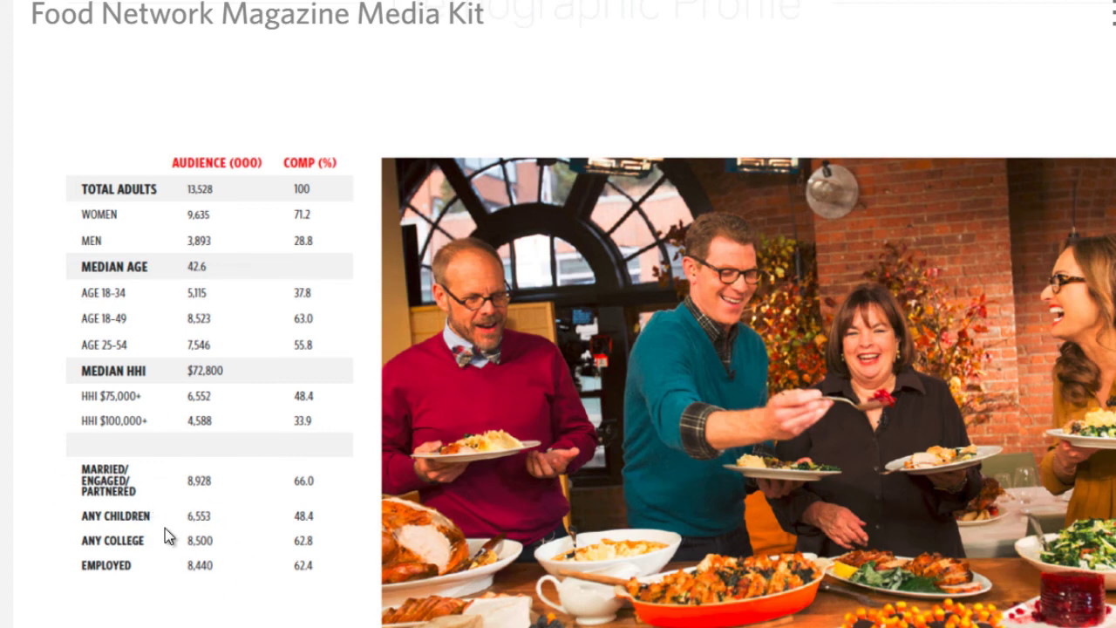
{"action": "scroll", "coordinate": [215, 484], "scroll_direction": "down", "scroll_amount": 1}
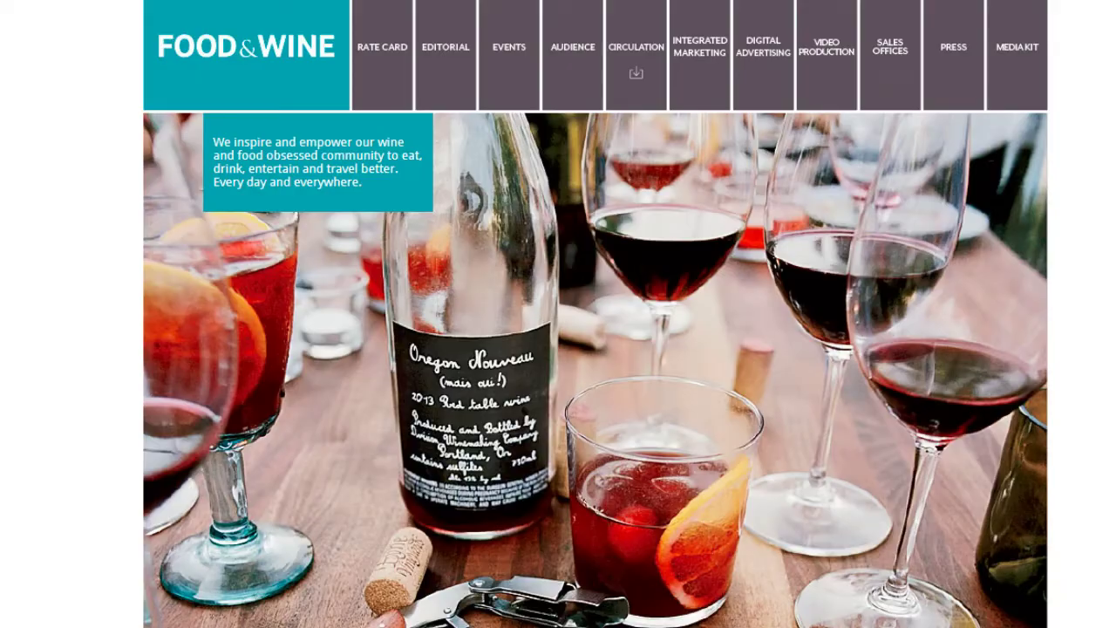
- Look over the home page of the Food & Wine media kit
{"action": "scroll", "coordinate": [114, 214], "scroll_direction": "down", "scroll_amount": 2}
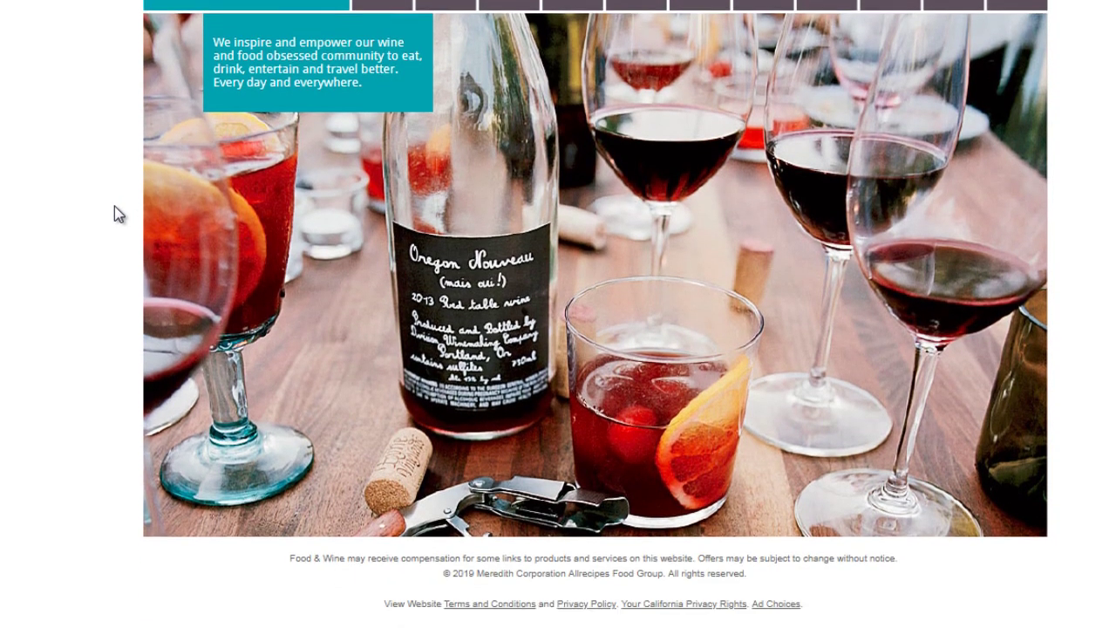
{"action": "scroll", "coordinate": [115, 214], "scroll_direction": "up", "scroll_amount": 2}
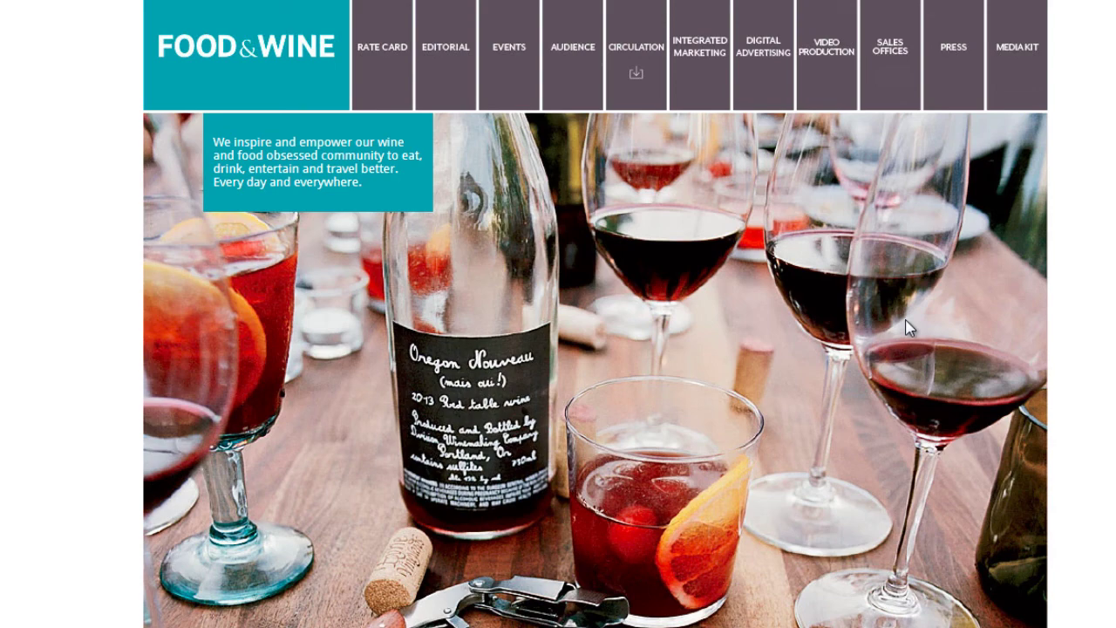